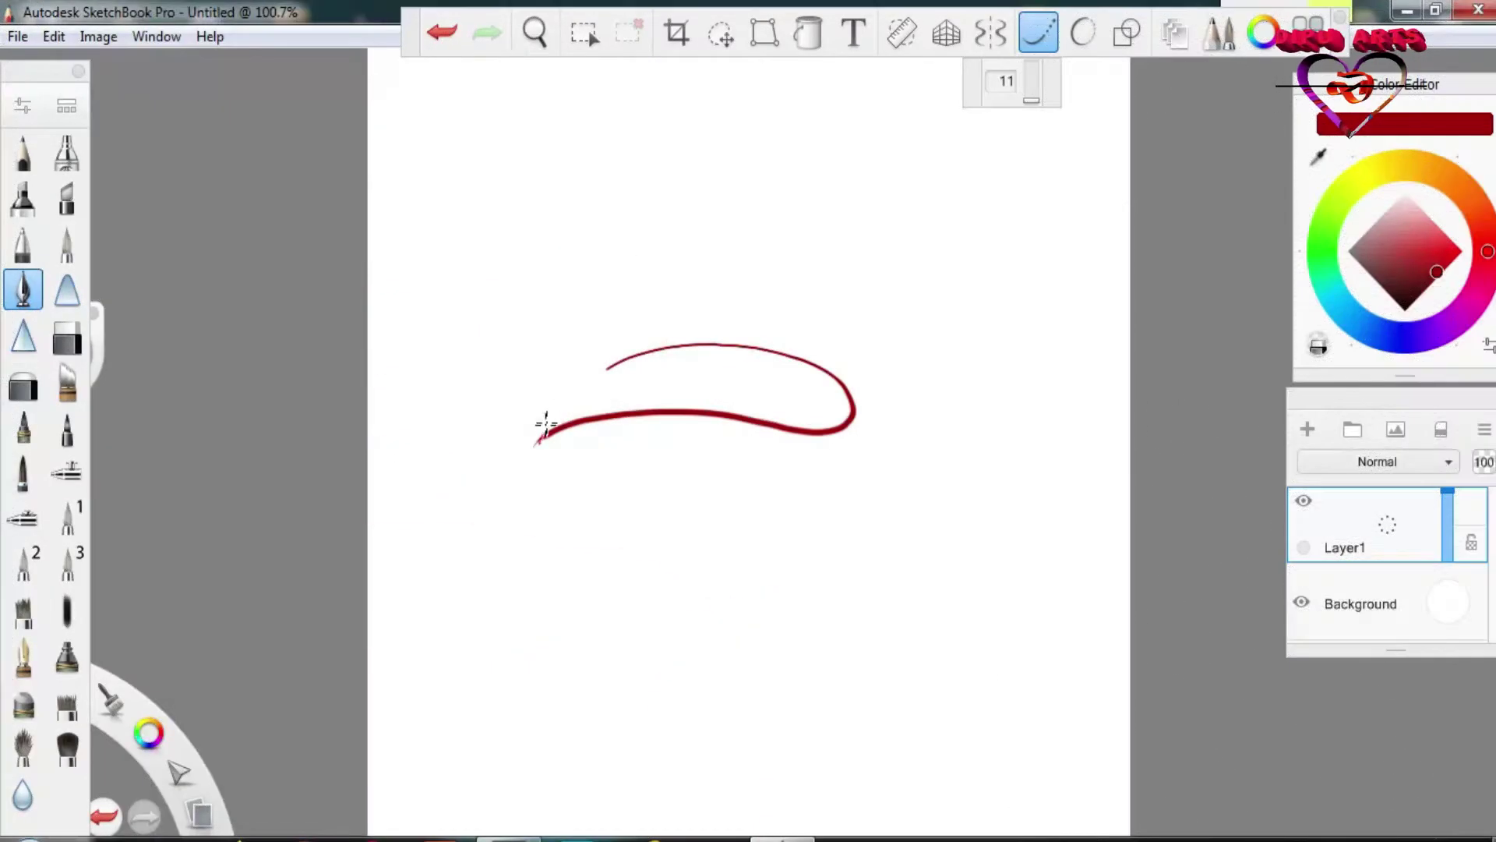
Draw the dark red curved rim outline as an elongated leaf-like stroke.
left_click_drag(545, 425, 754, 382)
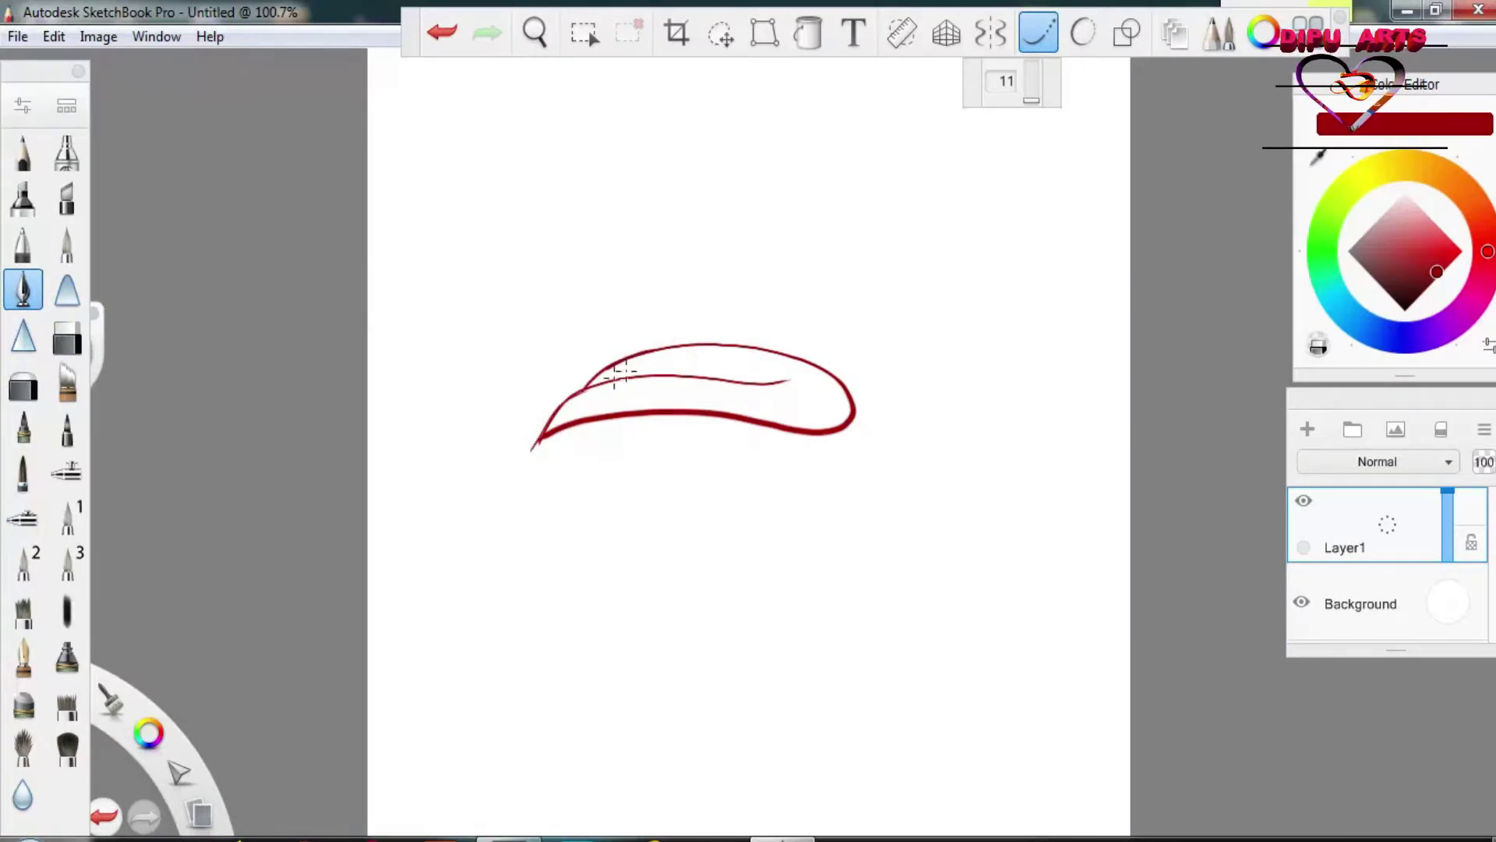
Thicken the rim's upper-left edge and retrace its top edge and right end with Predictive Stroke.
left_click_drag(585, 387, 679, 342)
left_click_drag(577, 127, 571, 187)
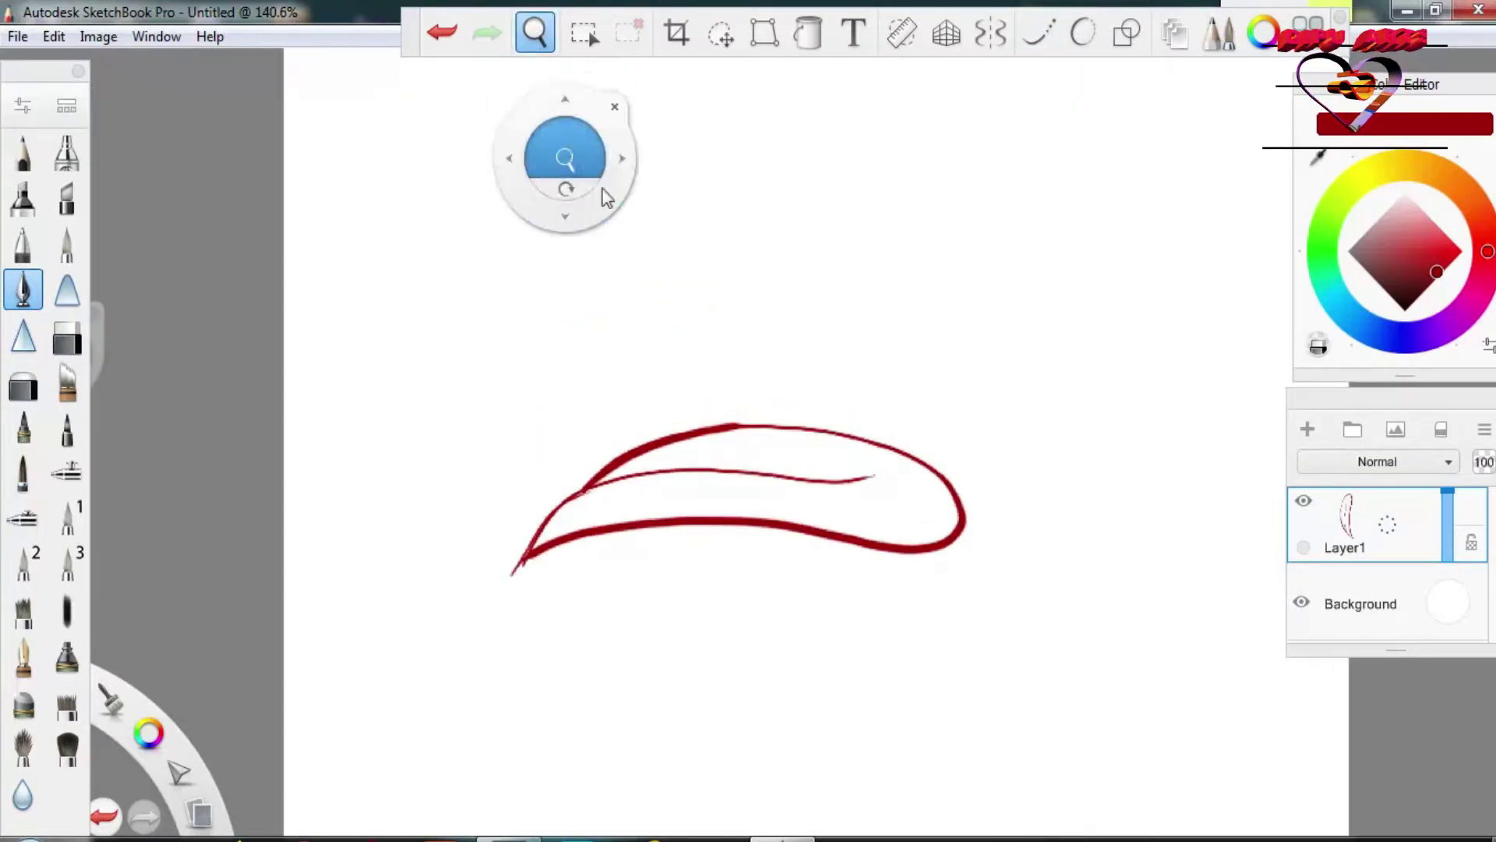
key("p")
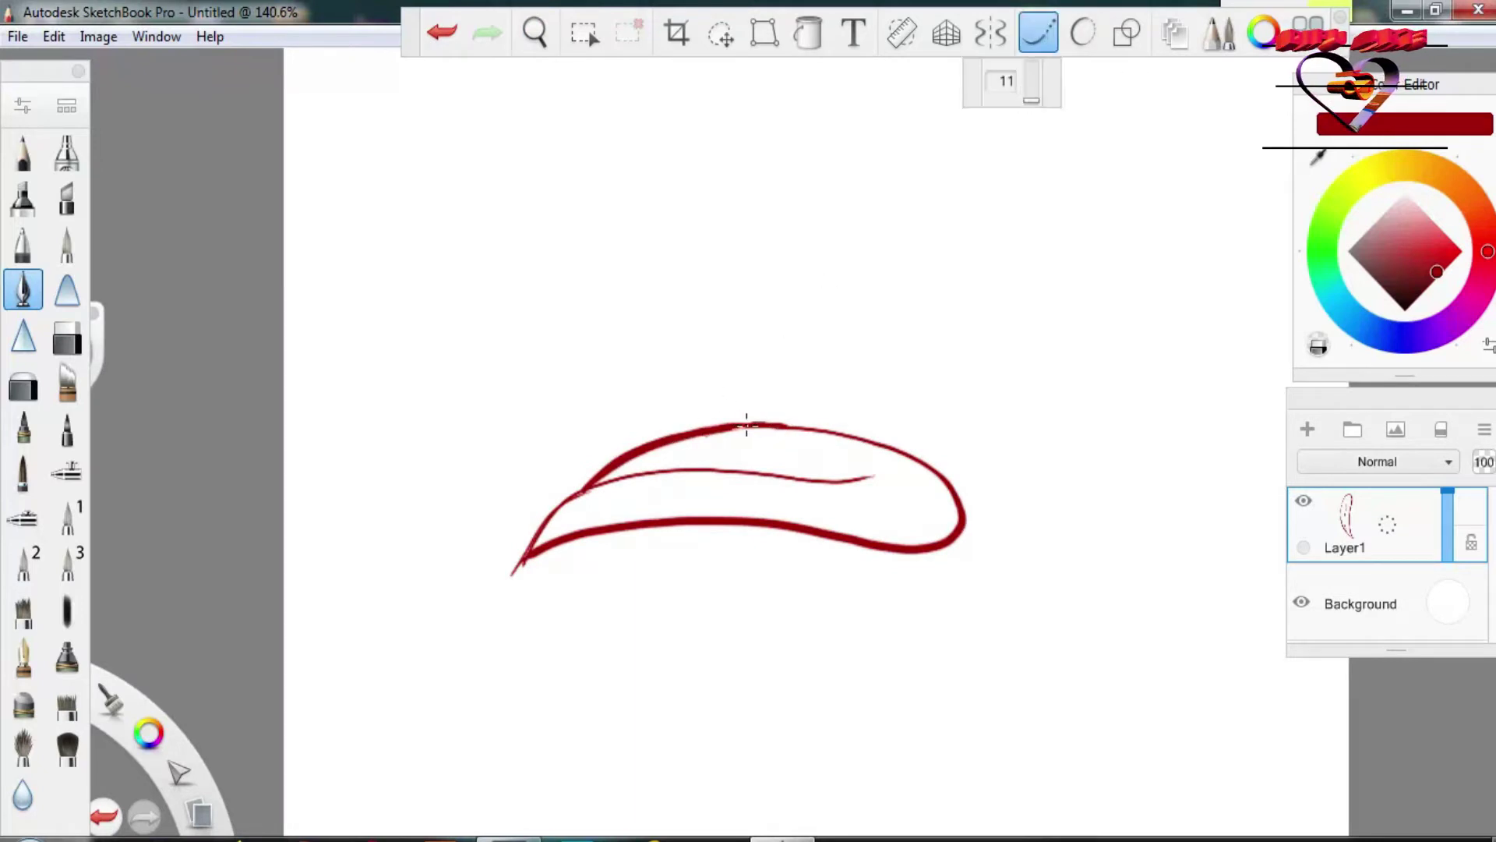
left_click_drag(746, 425, 935, 549)
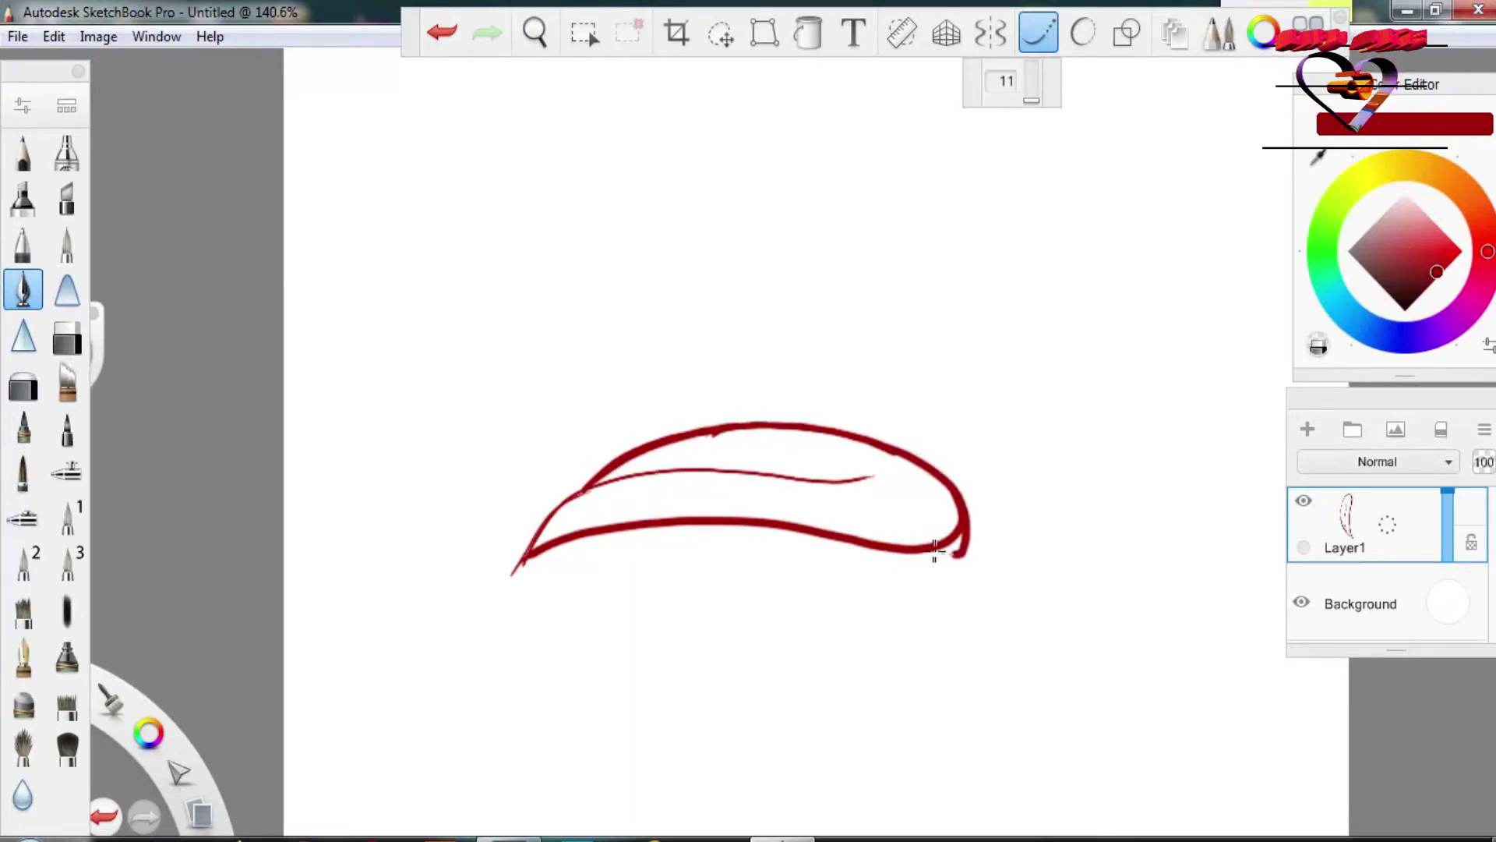
Extend the rim into a longer left tail, thicken its inner line and tip, and add a leaf above.
left_click_drag(567, 488, 495, 604)
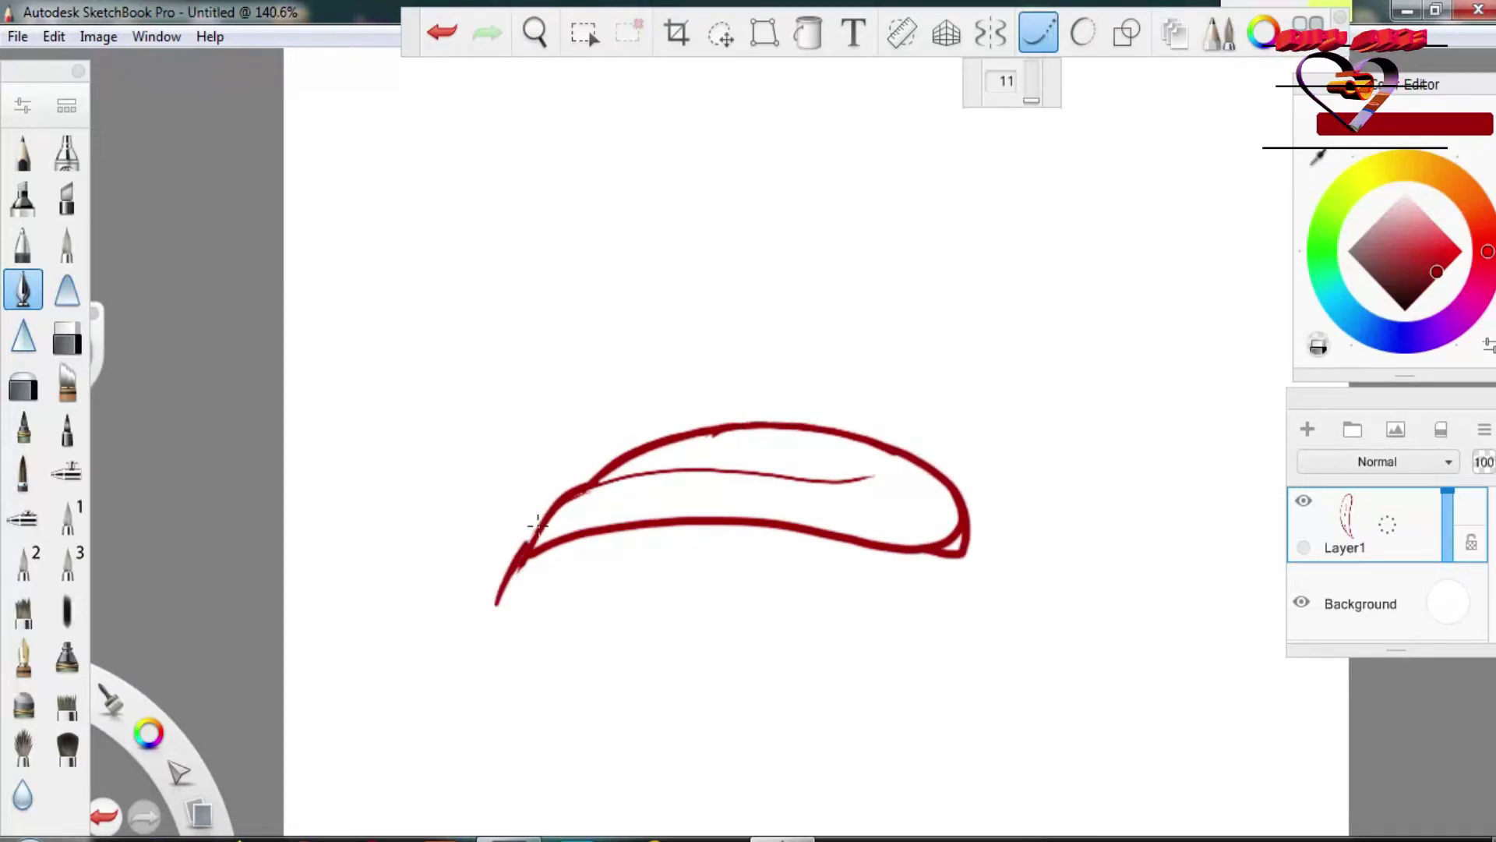
mouse_move(596, 479)
left_mouse_down()
mouse_move(873, 477)
mouse_move(856, 457)
left_mouse_up()
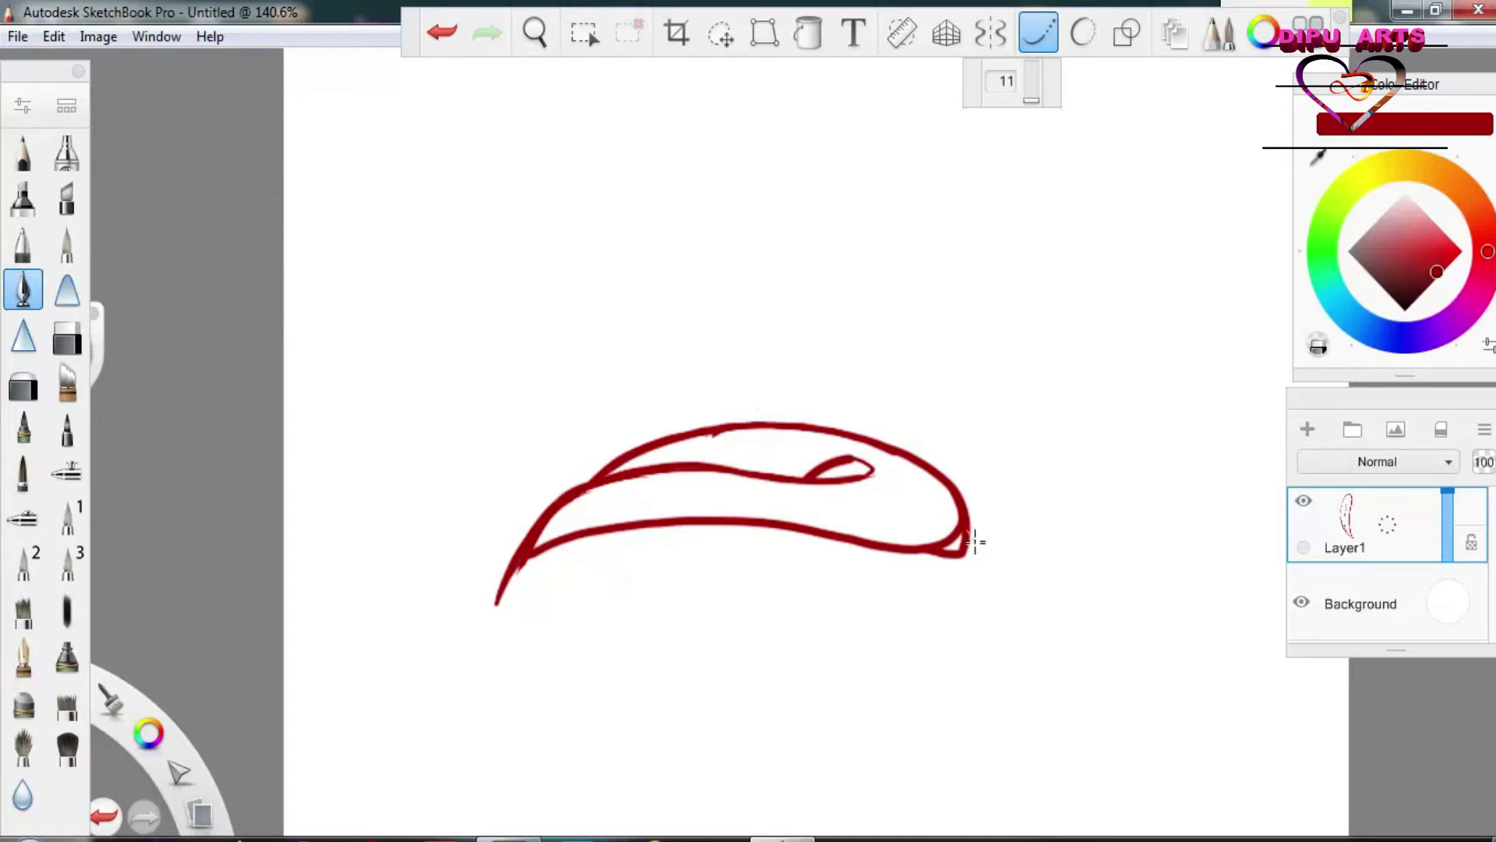
left_click_drag(957, 515, 961, 501)
mouse_move(814, 275)
left_mouse_down()
mouse_move(897, 248)
mouse_move(796, 300)
mouse_move(901, 246)
mouse_move(799, 302)
left_mouse_up()
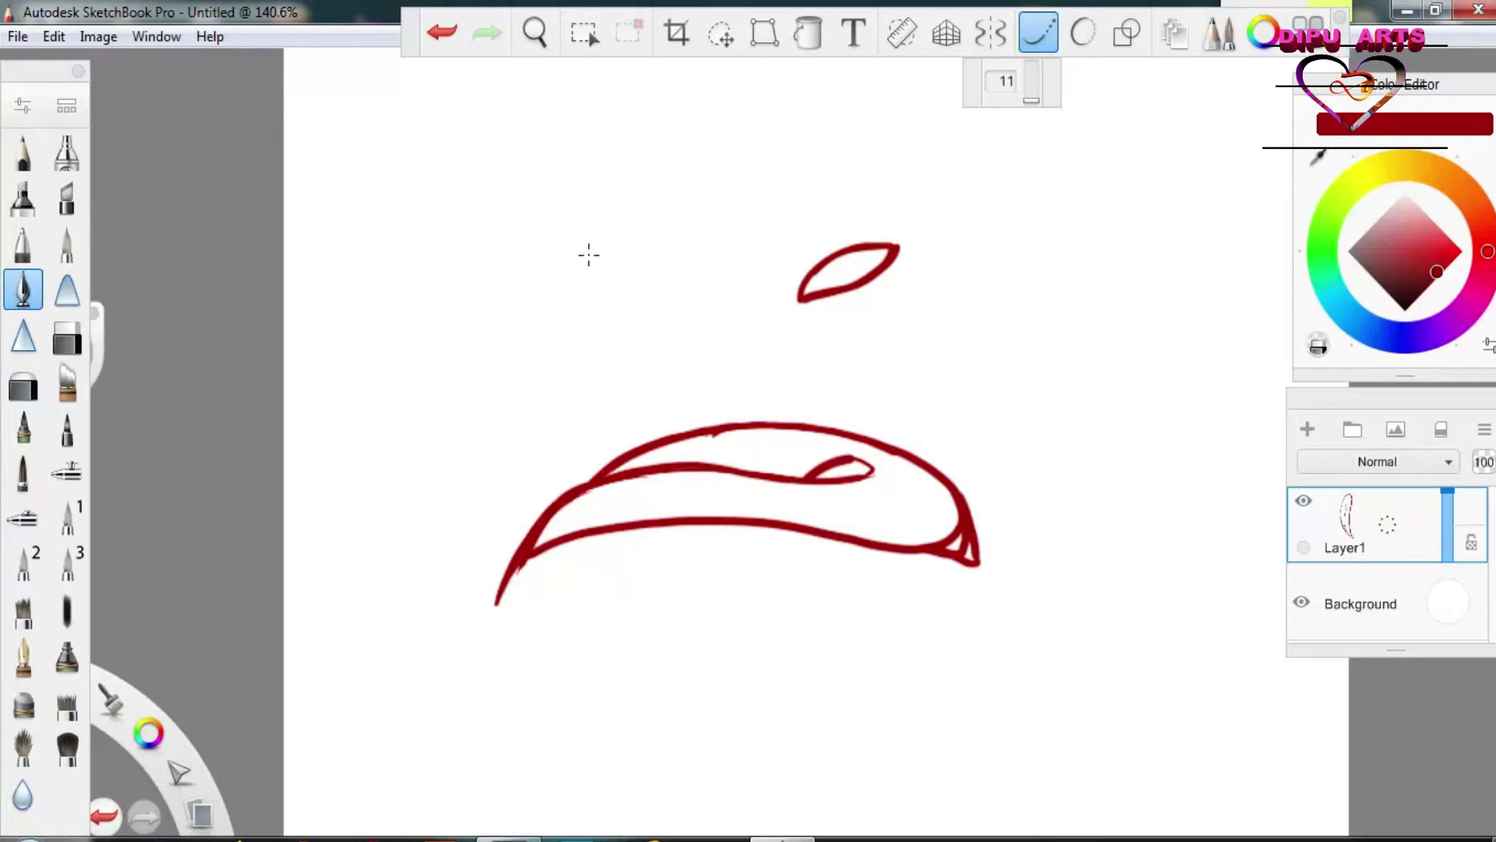
Draw a matching left leaf and a small oval knob with a rounded neck above the rim.
mouse_move(578, 250)
left_mouse_down()
mouse_move(655, 280)
mouse_move(598, 288)
mouse_move(628, 247)
mouse_move(671, 304)
left_mouse_up()
mouse_move(709, 360)
left_mouse_down()
mouse_move(784, 367)
mouse_move(747, 446)
left_mouse_up()
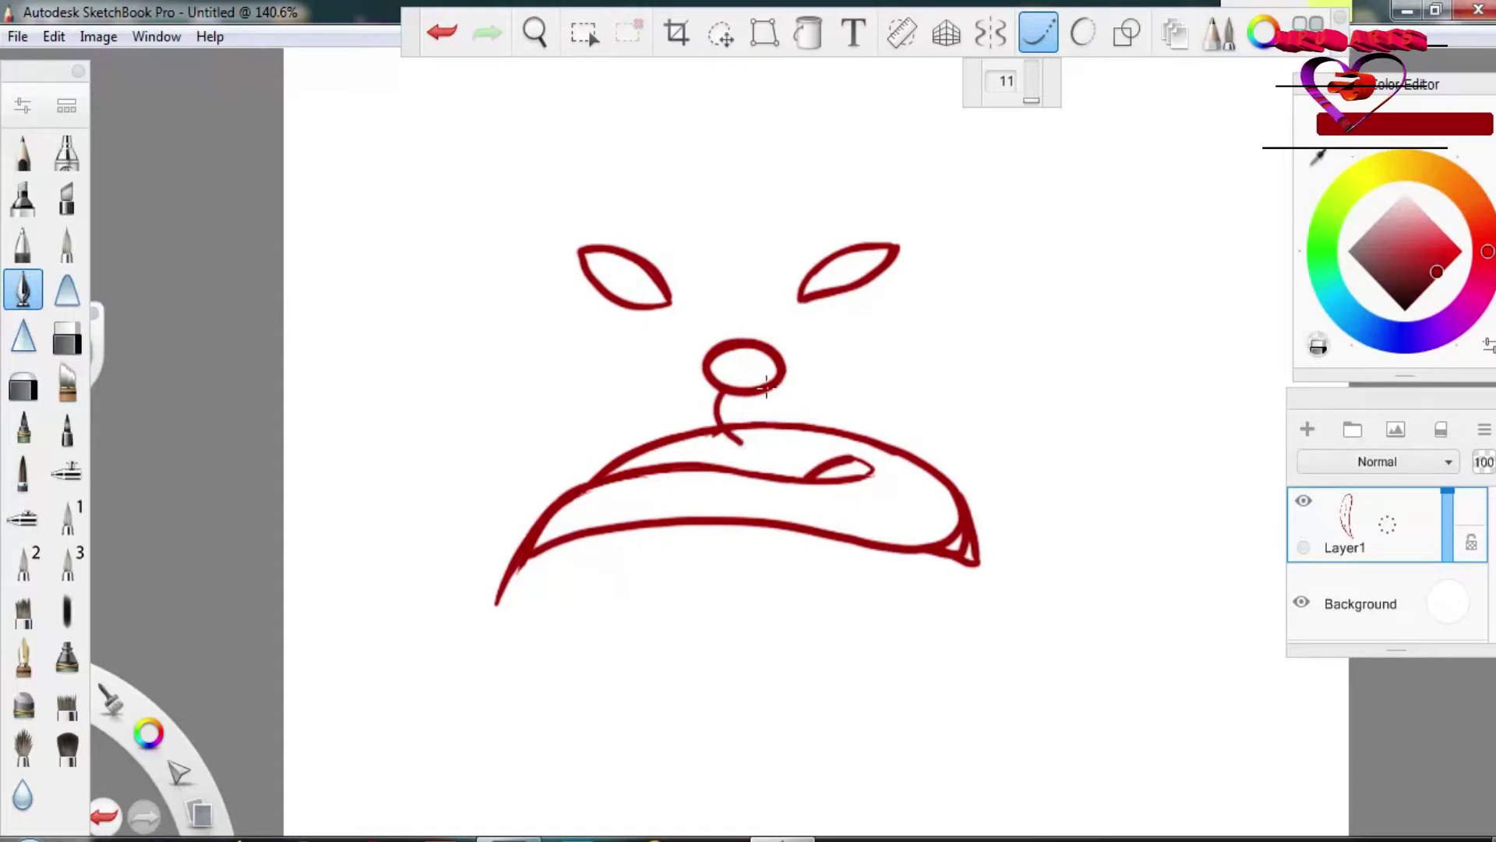
left_click_drag(772, 390, 749, 445)
Add inner curve strokes to the right and left leaves.
left_click_drag(859, 251, 817, 278)
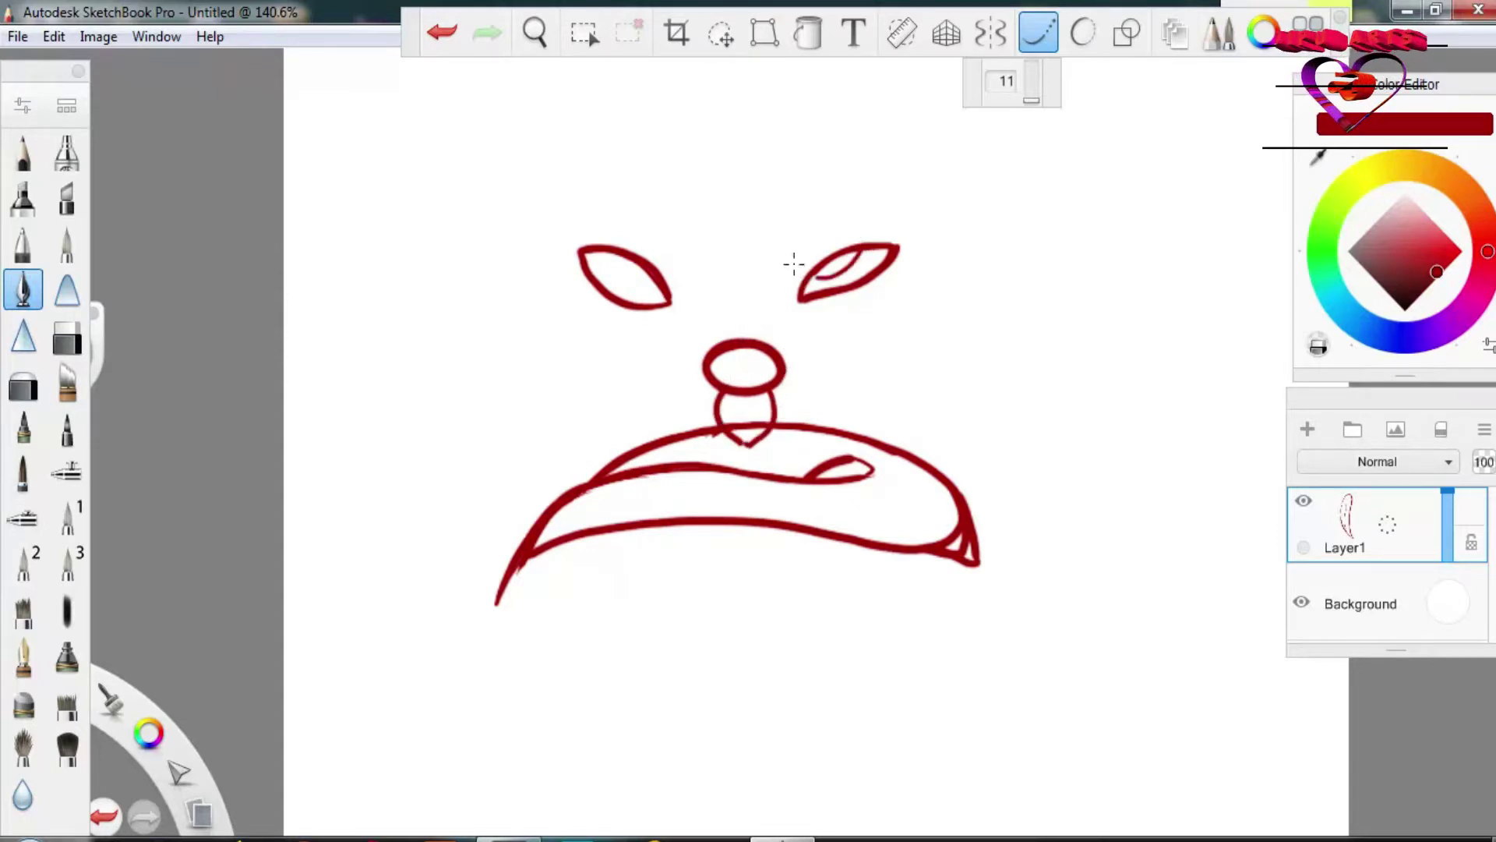
left_click_drag(620, 255, 631, 280)
key("ctrl+z")
key("ctrl+y")
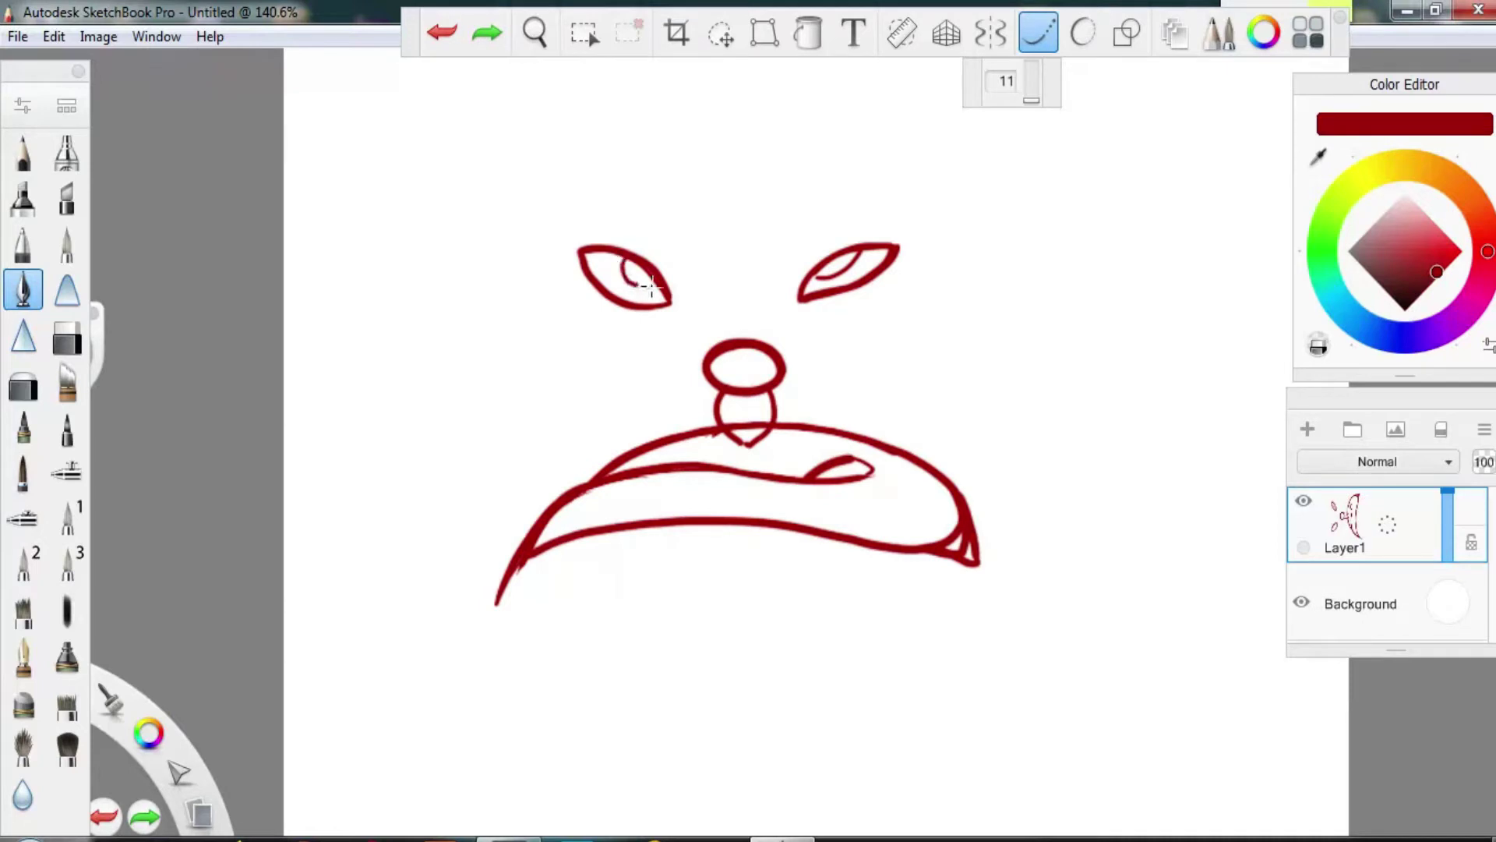
key("ctrl+z")
key("ctrl+y")
Draw a small oval with an upright stem near the top of the page.
left_click(535, 32)
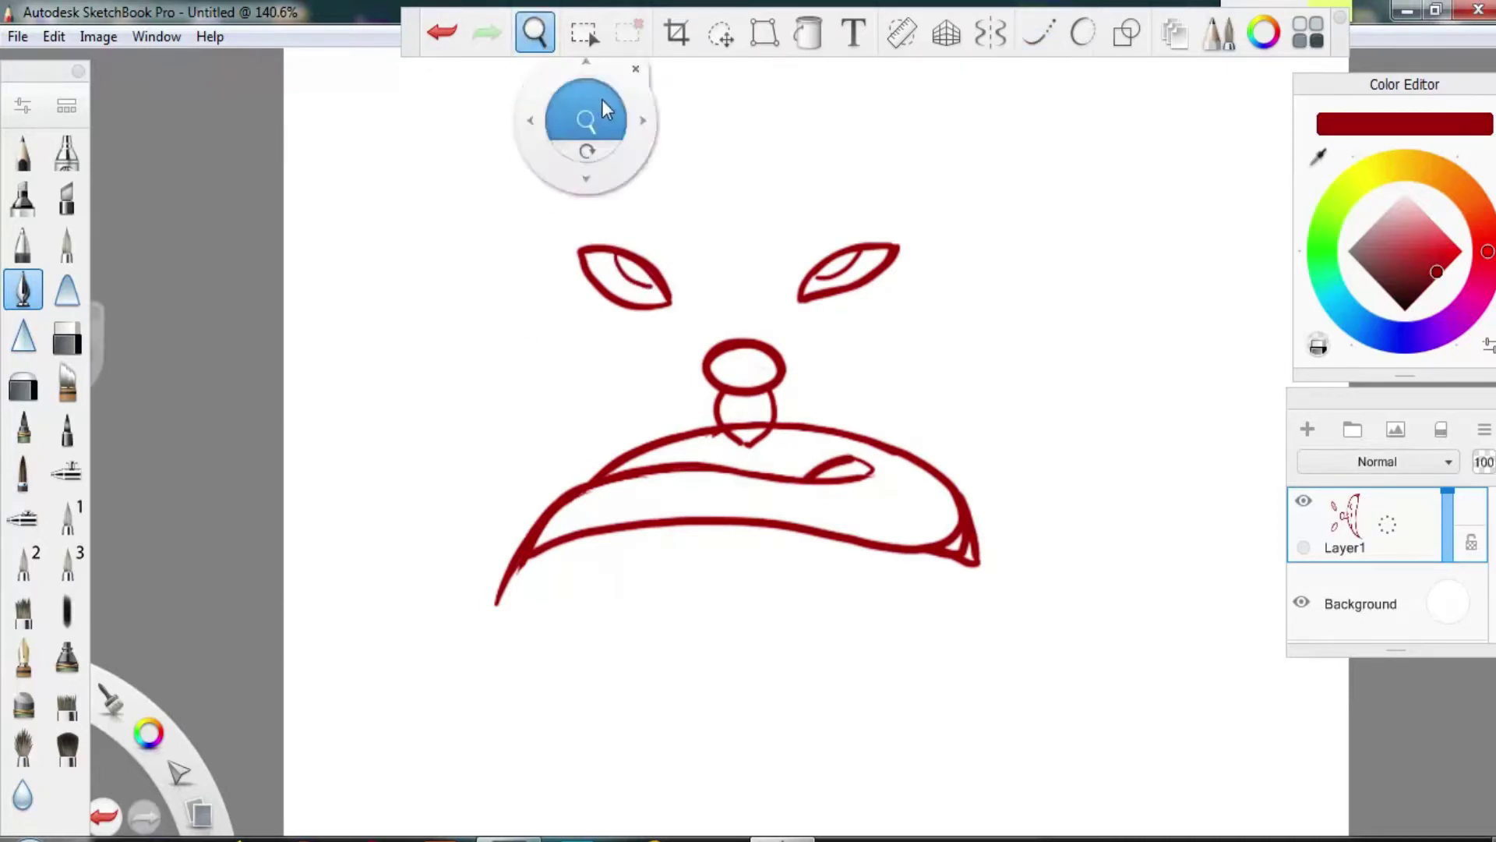
mouse_move(602, 100)
left_mouse_down()
mouse_move(618, 201)
mouse_move(726, 237)
left_mouse_up()
left_click(1038, 31)
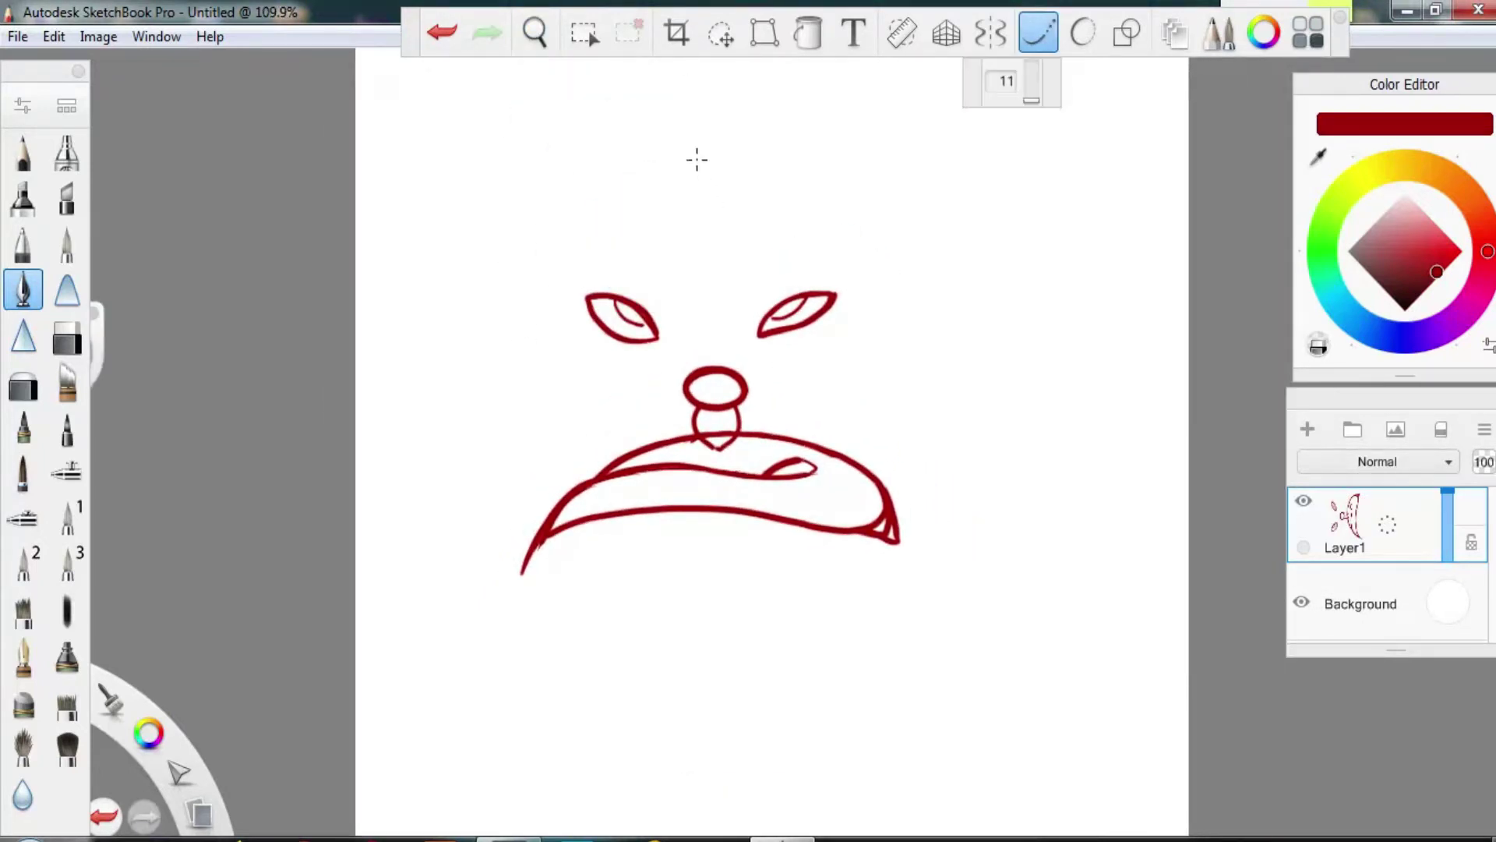
left_click_drag(685, 160, 728, 152)
left_click(443, 31)
left_click_drag(710, 148, 710, 87)
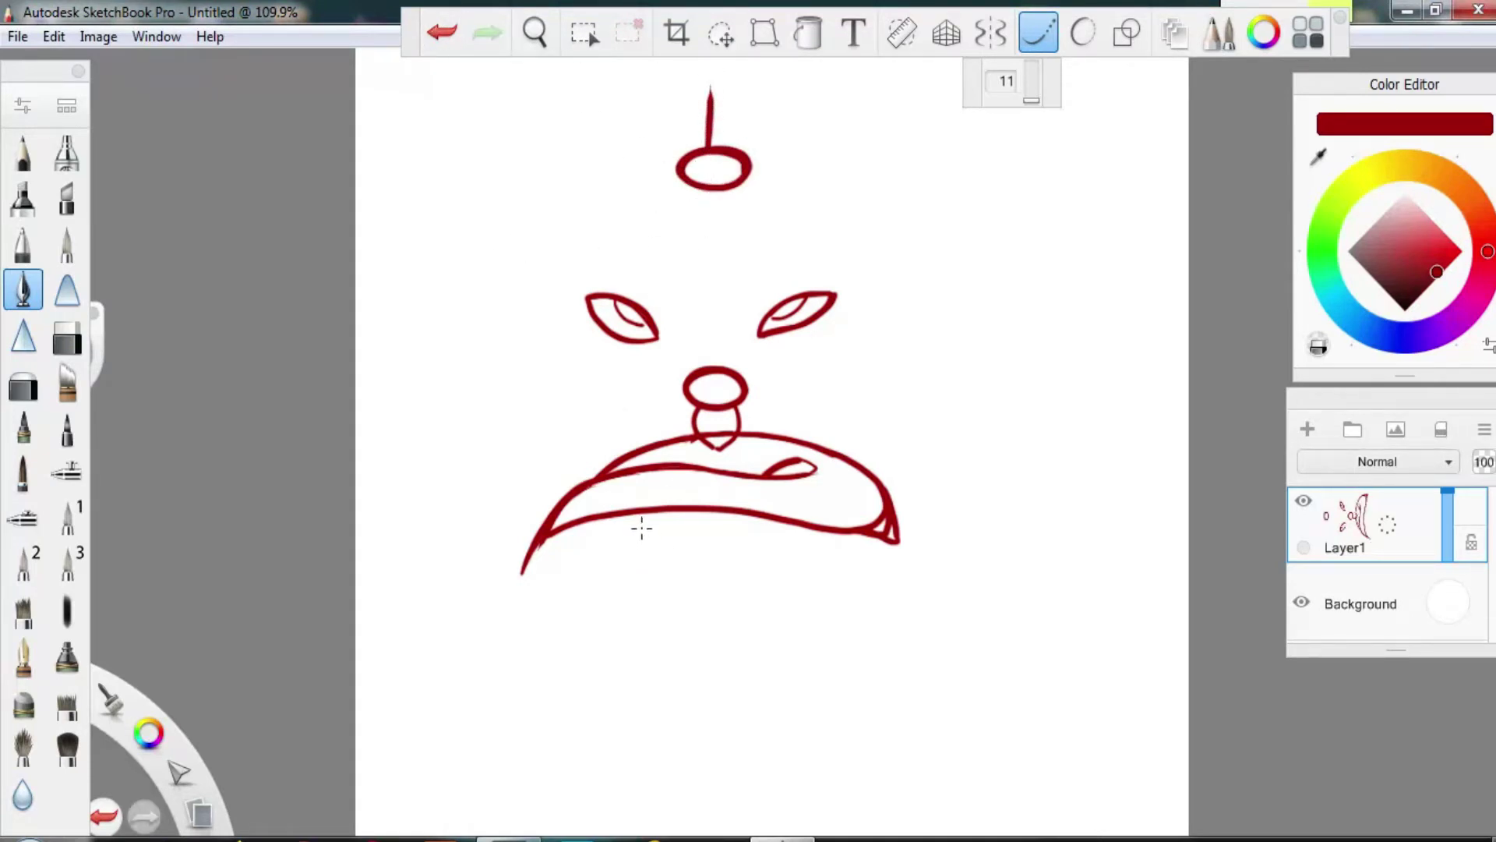
Draw and thicken a shallow curved line below the rim.
mouse_move(646, 629)
left_mouse_down()
mouse_move(756, 635)
mouse_move(799, 621)
left_mouse_up()
left_click_drag(623, 621, 790, 626)
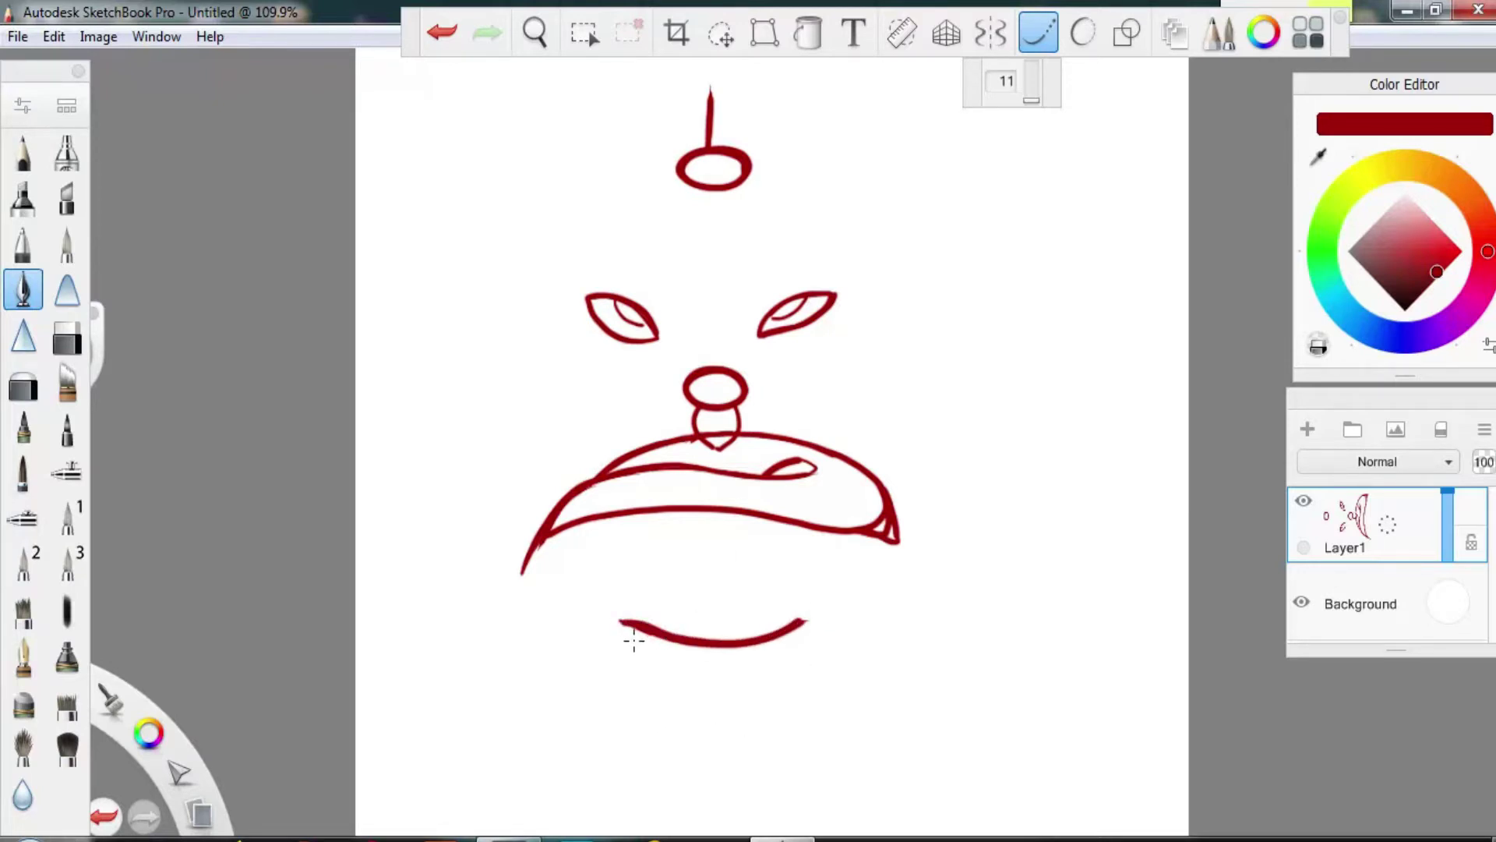
key("space")
left_click_drag(581, 123, 569, 246)
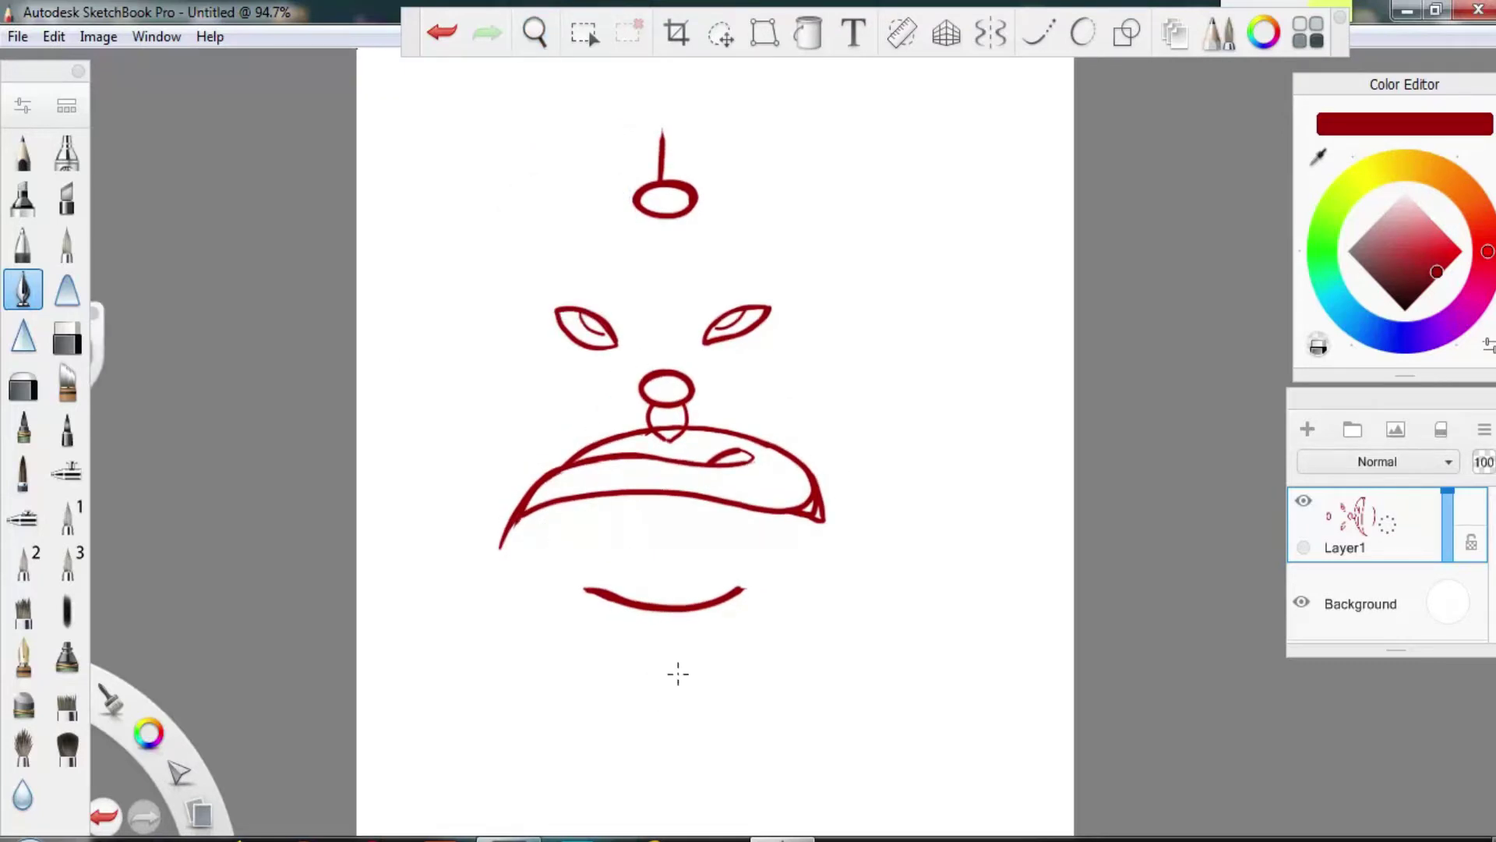
Draw the tall curving handle on the right and two petals beside the small knob.
key("space")
left_click_drag(670, 292, 666, 191)
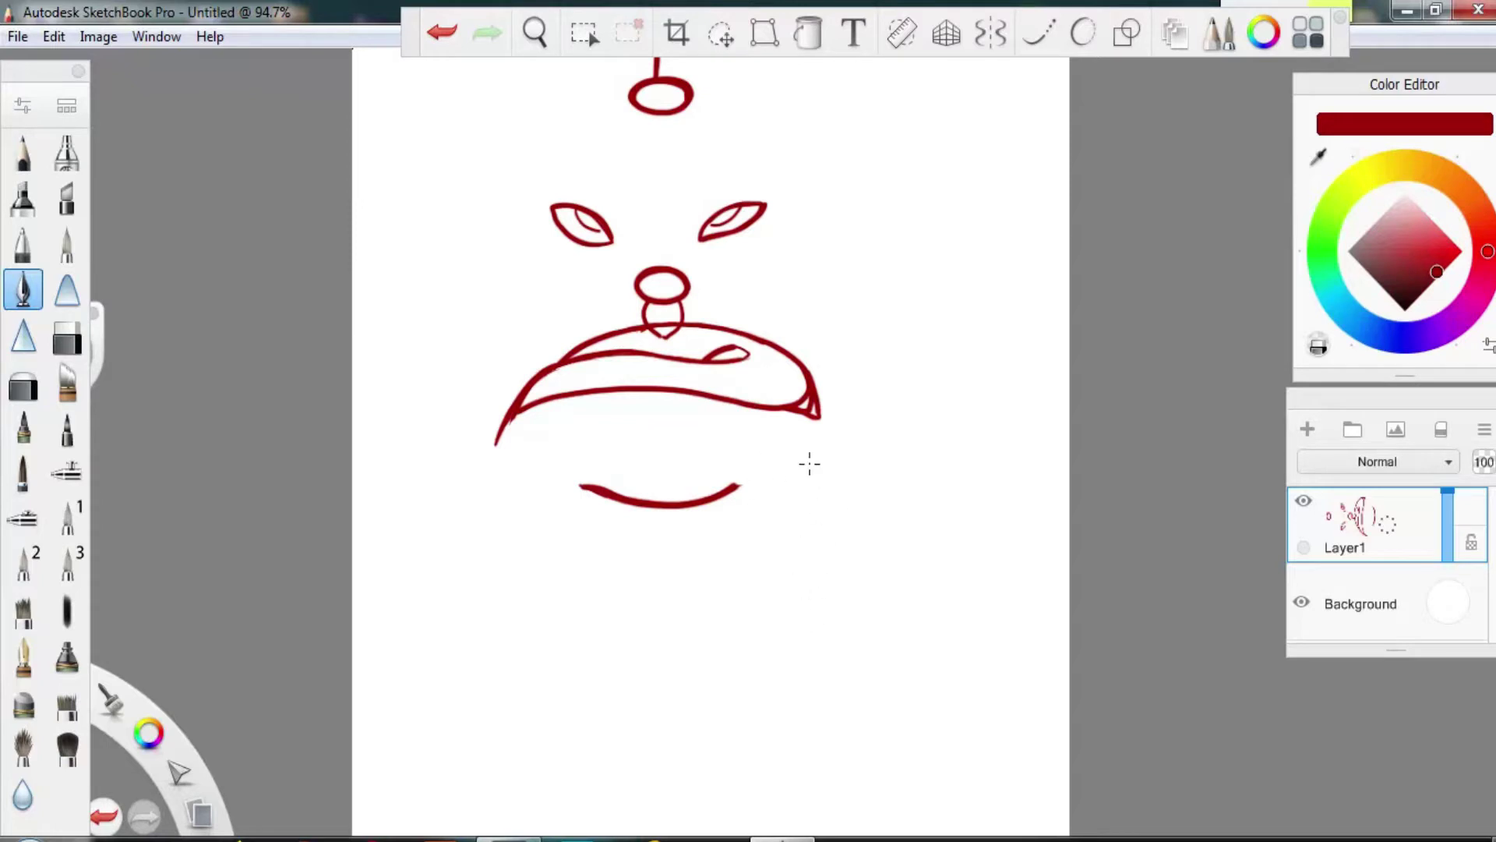
left_click_drag(787, 523, 857, 472)
key("ctrl+z")
mouse_move(780, 521)
left_mouse_down()
mouse_move(872, 483)
mouse_move(862, 634)
left_mouse_up()
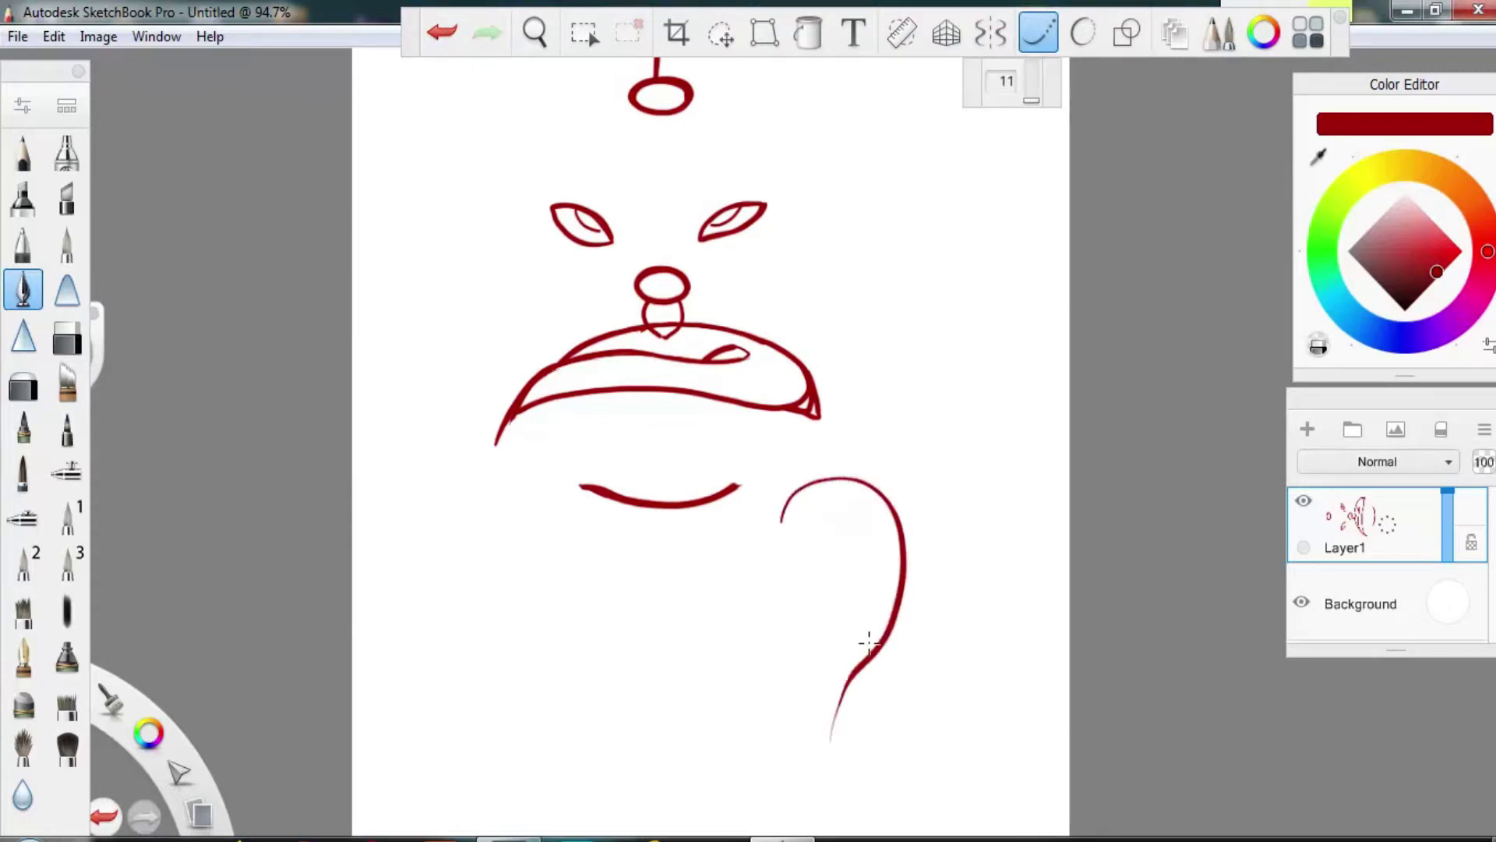
key("ctrl+z")
mouse_move(810, 530)
left_mouse_down()
mouse_move(908, 428)
mouse_move(848, 772)
left_mouse_up()
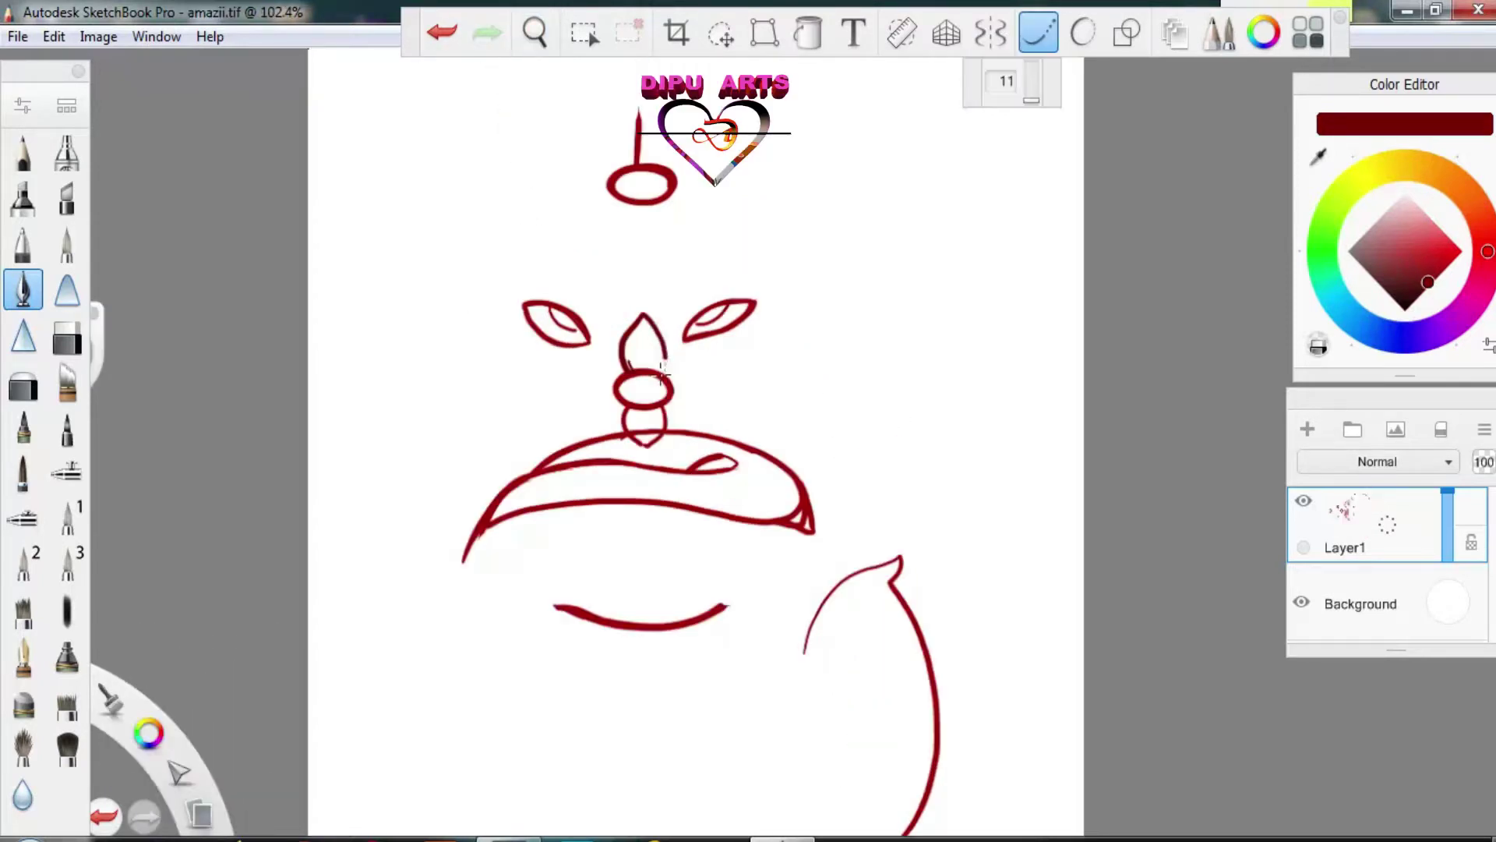
mouse_move(672, 387)
left_mouse_down()
mouse_move(729, 394)
mouse_move(669, 410)
left_mouse_up()
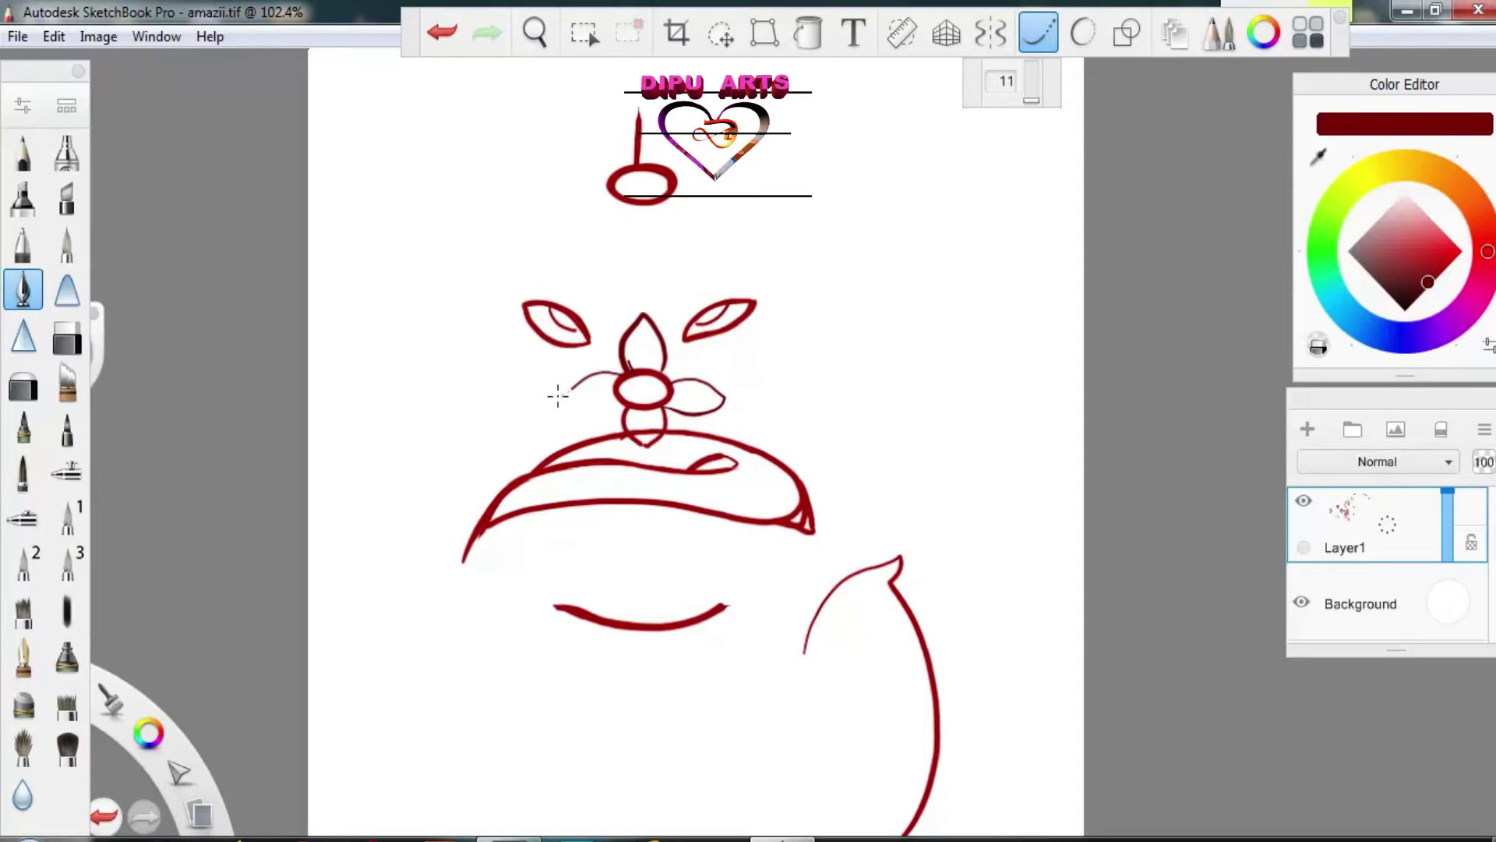
left_click_drag(561, 392, 632, 412)
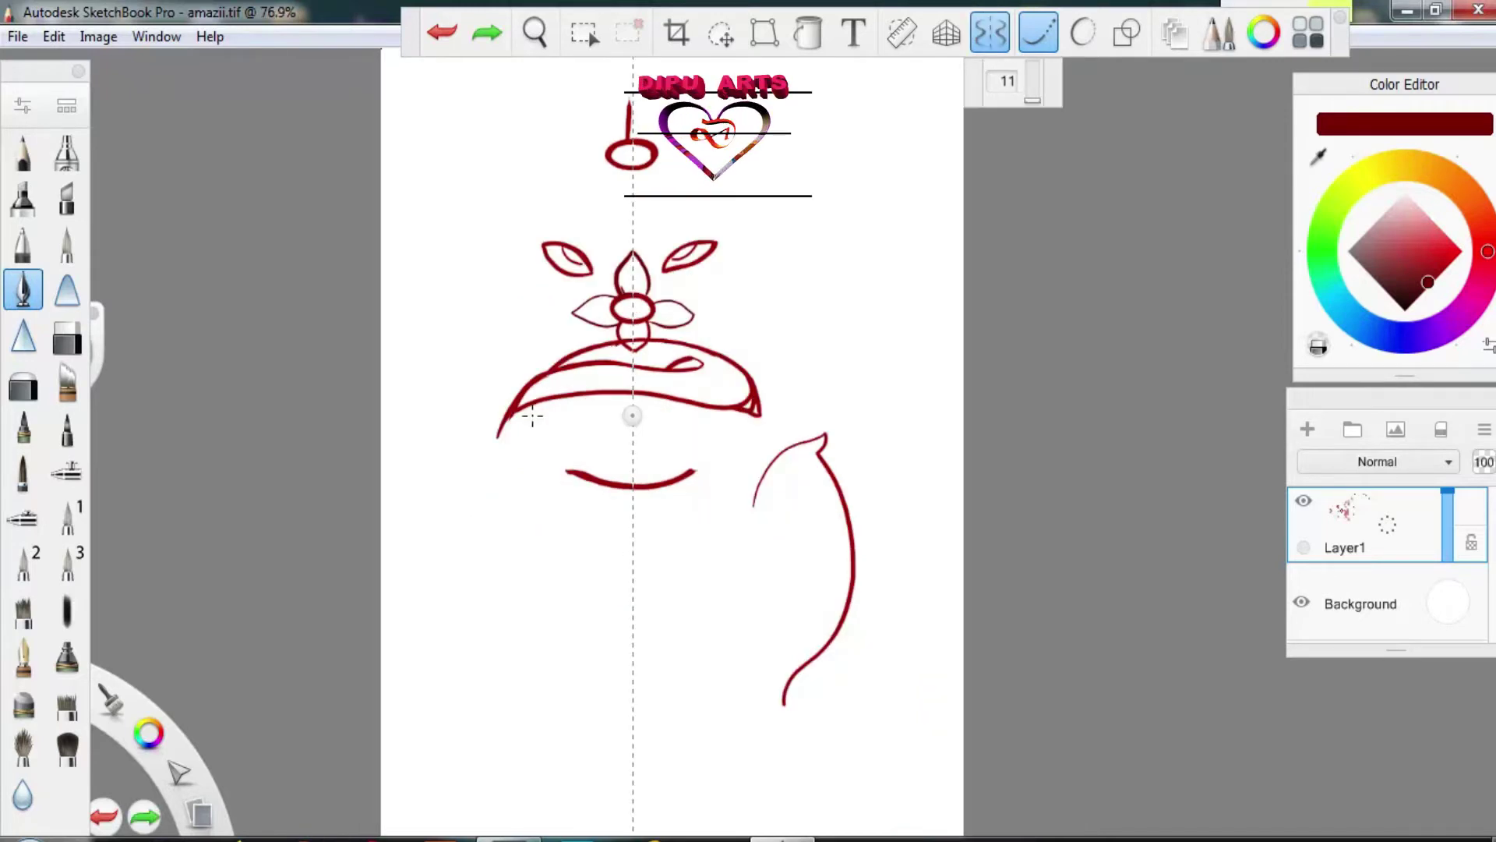
Draw the mirrored neck sides and thicken both sides of the wide rounded jug body.
left_click_drag(534, 404, 565, 463)
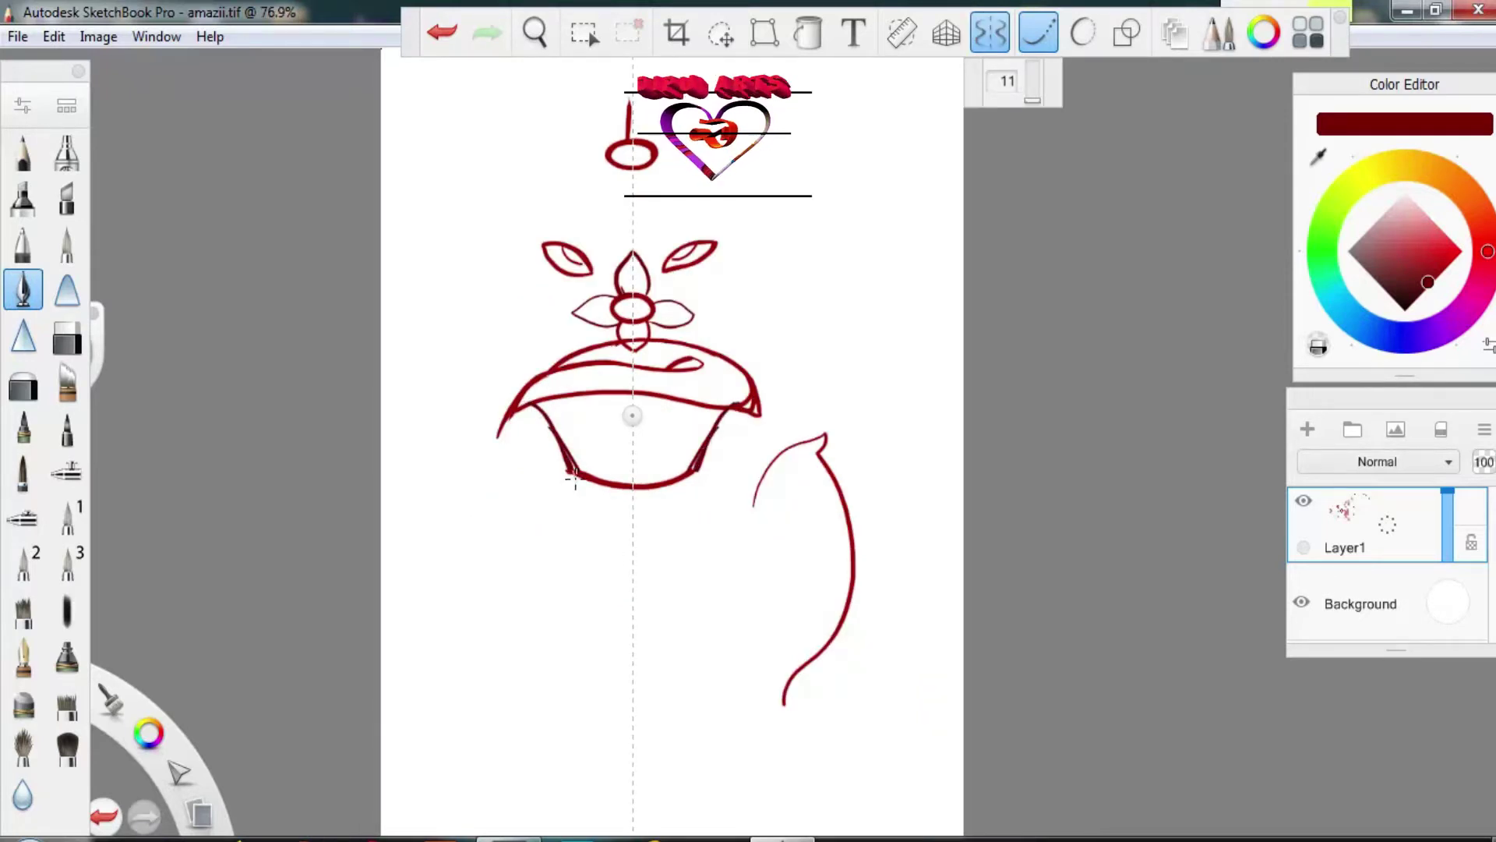
mouse_move(534, 404)
left_mouse_down()
mouse_move(569, 466)
mouse_move(484, 555)
mouse_move(633, 621)
left_mouse_up()
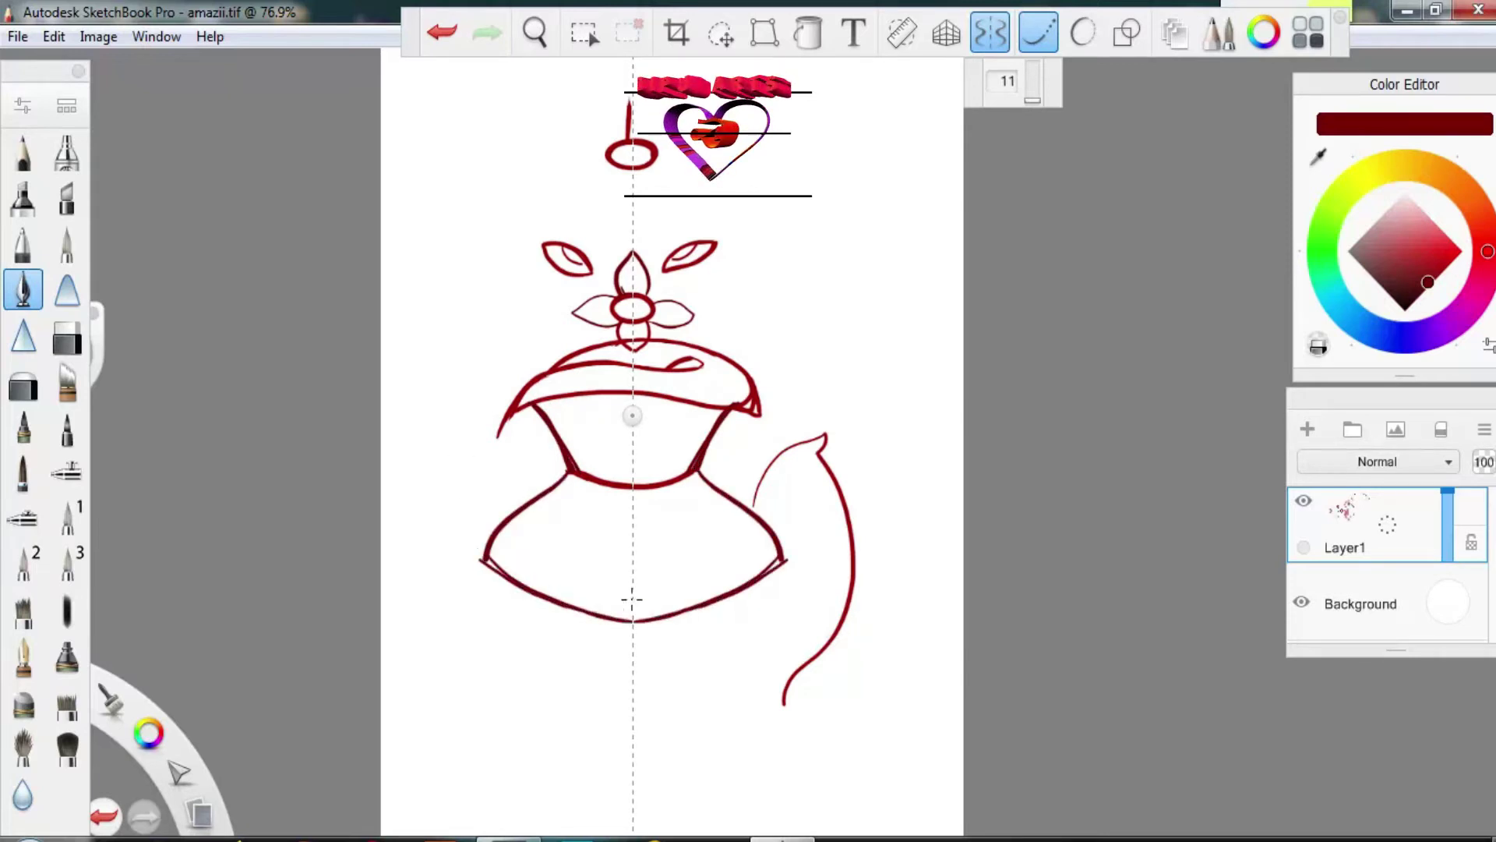
left_click(535, 32)
left_click_drag(575, 123, 577, 329)
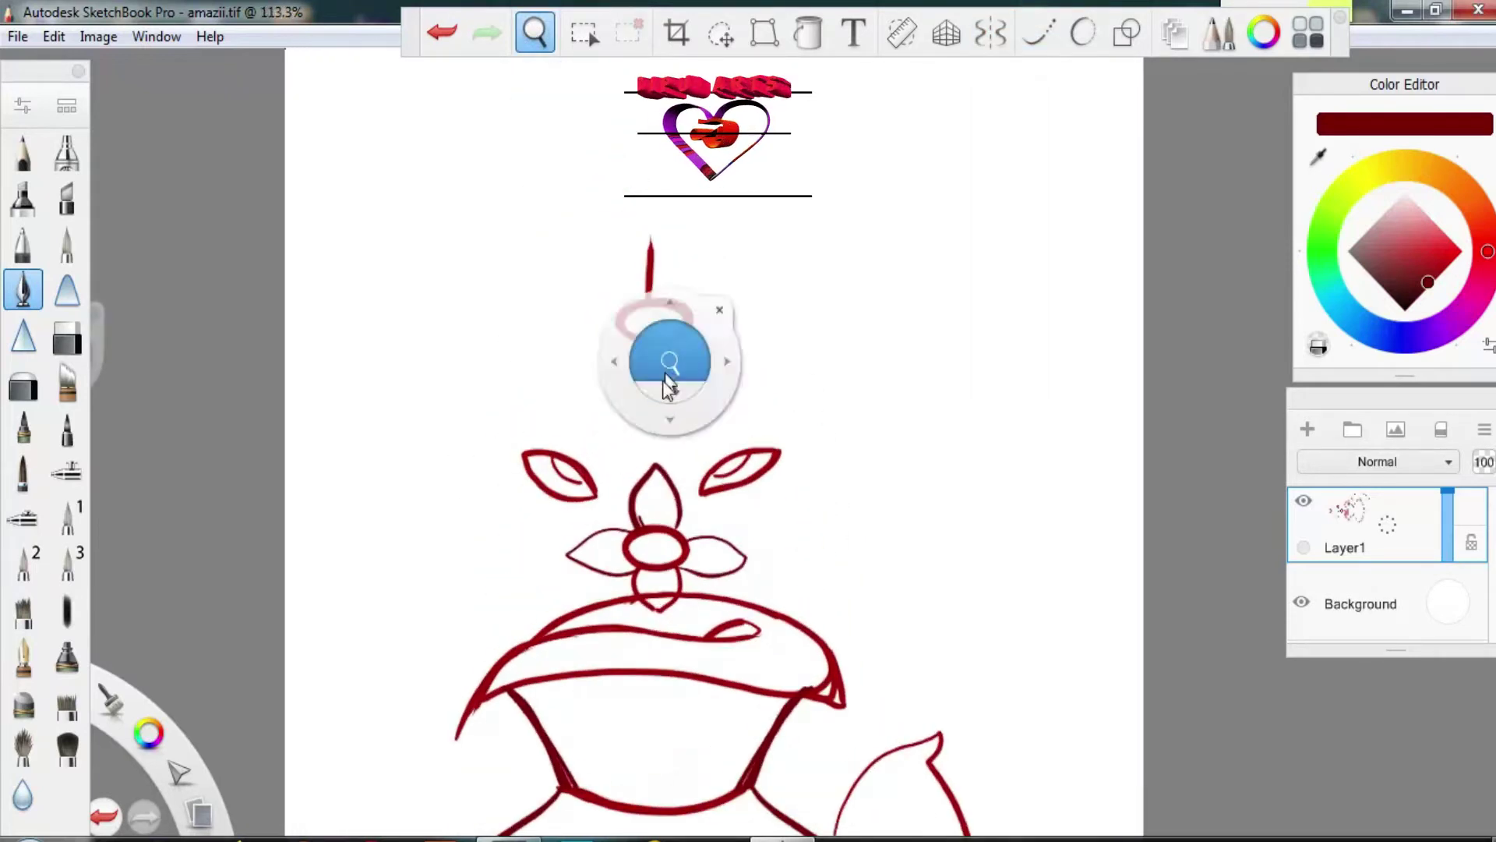
mouse_move(671, 391)
left_mouse_down()
mouse_move(628, 281)
mouse_move(623, 329)
left_mouse_up()
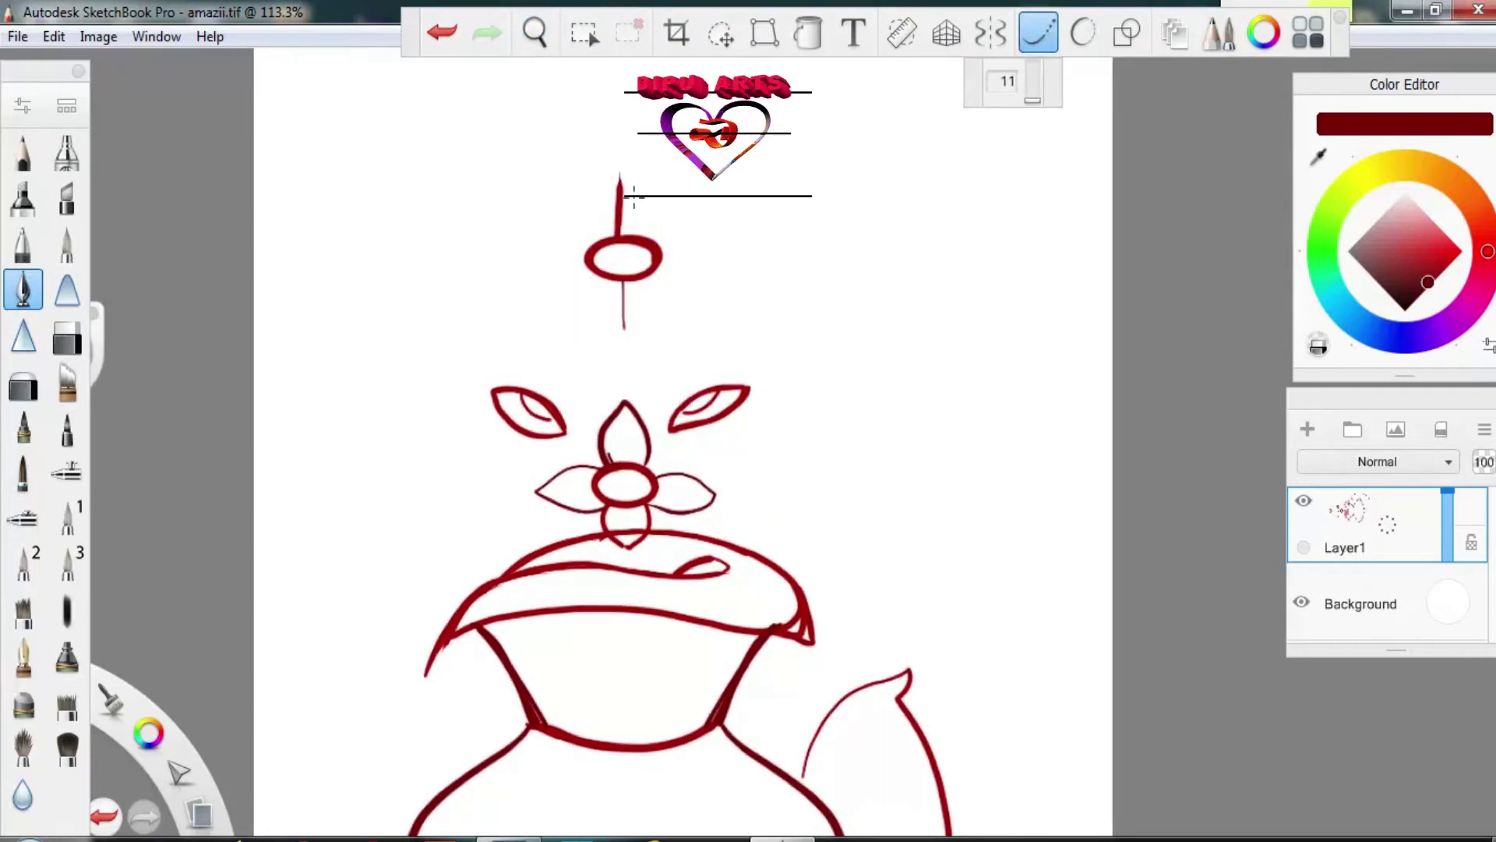
Ring the top oval with many petals and draw a small sunflower over the right leaf.
left_click_drag(526, 261, 584, 262)
left_click_drag(663, 266, 707, 267)
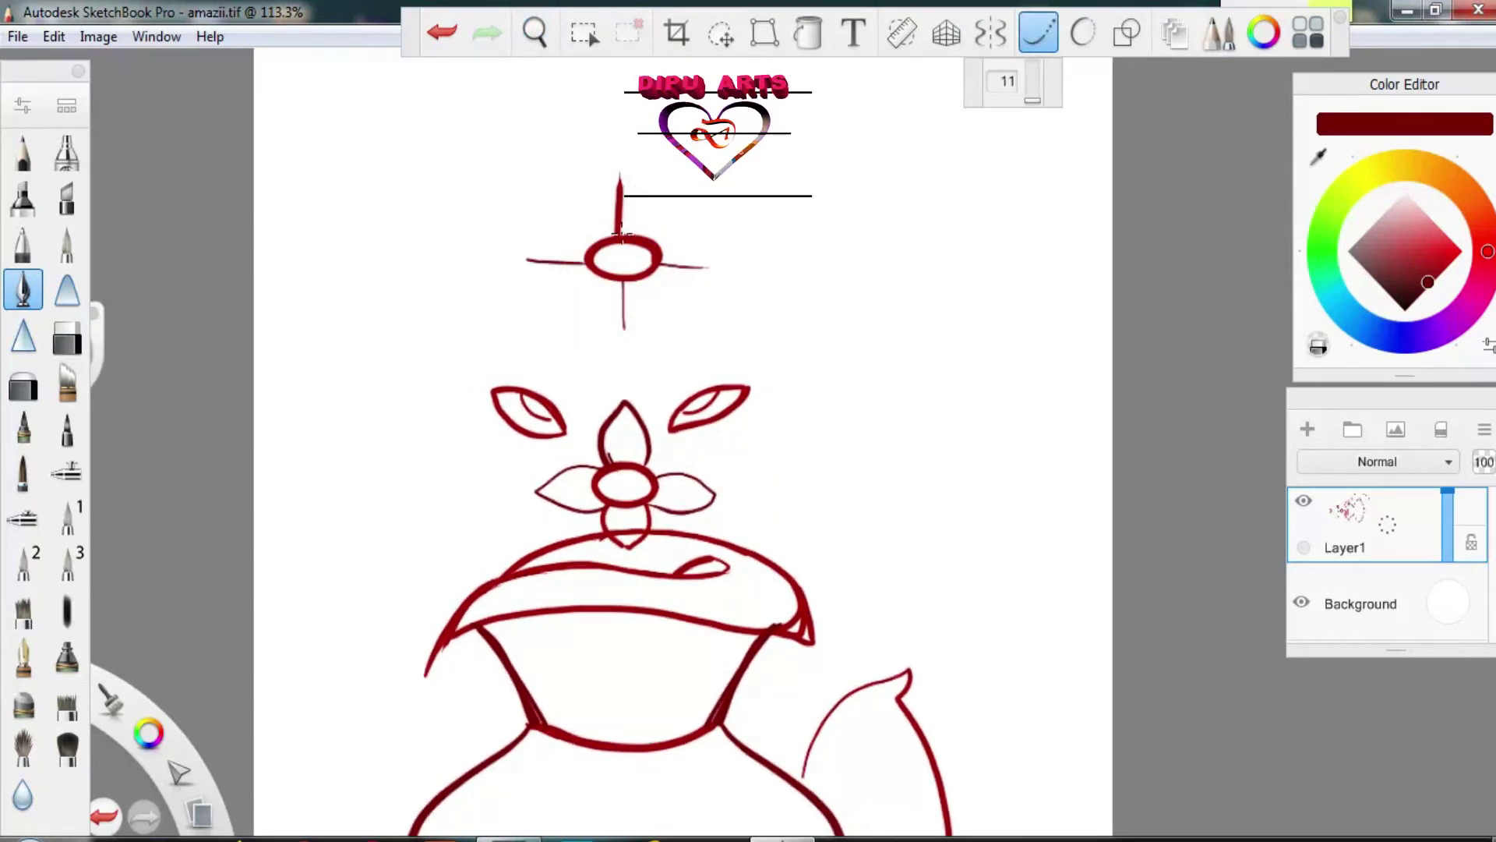
mouse_move(672, 201)
left_mouse_down()
mouse_move(725, 207)
mouse_move(620, 328)
left_mouse_up()
mouse_move(616, 191)
left_mouse_down()
mouse_move(611, 237)
mouse_move(545, 261)
mouse_move(530, 297)
mouse_move(600, 282)
mouse_move(634, 294)
left_mouse_up()
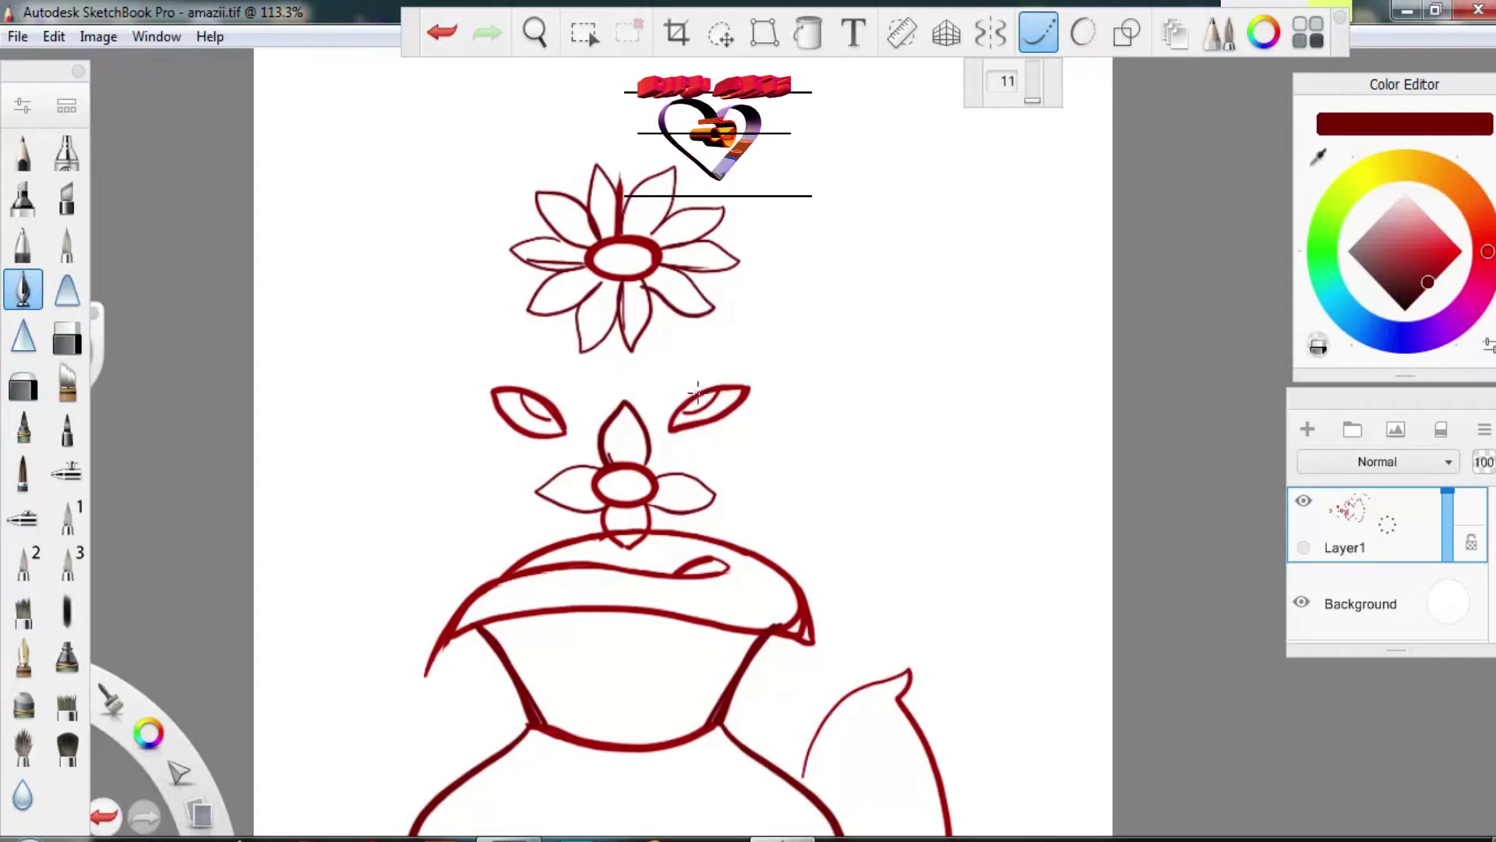
mouse_move(684, 364)
left_mouse_down()
mouse_move(709, 351)
mouse_move(760, 362)
mouse_move(678, 409)
mouse_move(686, 460)
mouse_move(725, 440)
mouse_move(743, 401)
mouse_move(783, 401)
mouse_move(764, 374)
left_mouse_up()
Start the left small flower, crosshatch the top flower's centre, and add leaves and a downward stem.
mouse_move(538, 394)
left_mouse_down()
mouse_move(568, 367)
mouse_move(552, 417)
mouse_move(581, 446)
mouse_move(538, 472)
mouse_move(460, 385)
mouse_move(515, 358)
mouse_move(550, 378)
left_mouse_up()
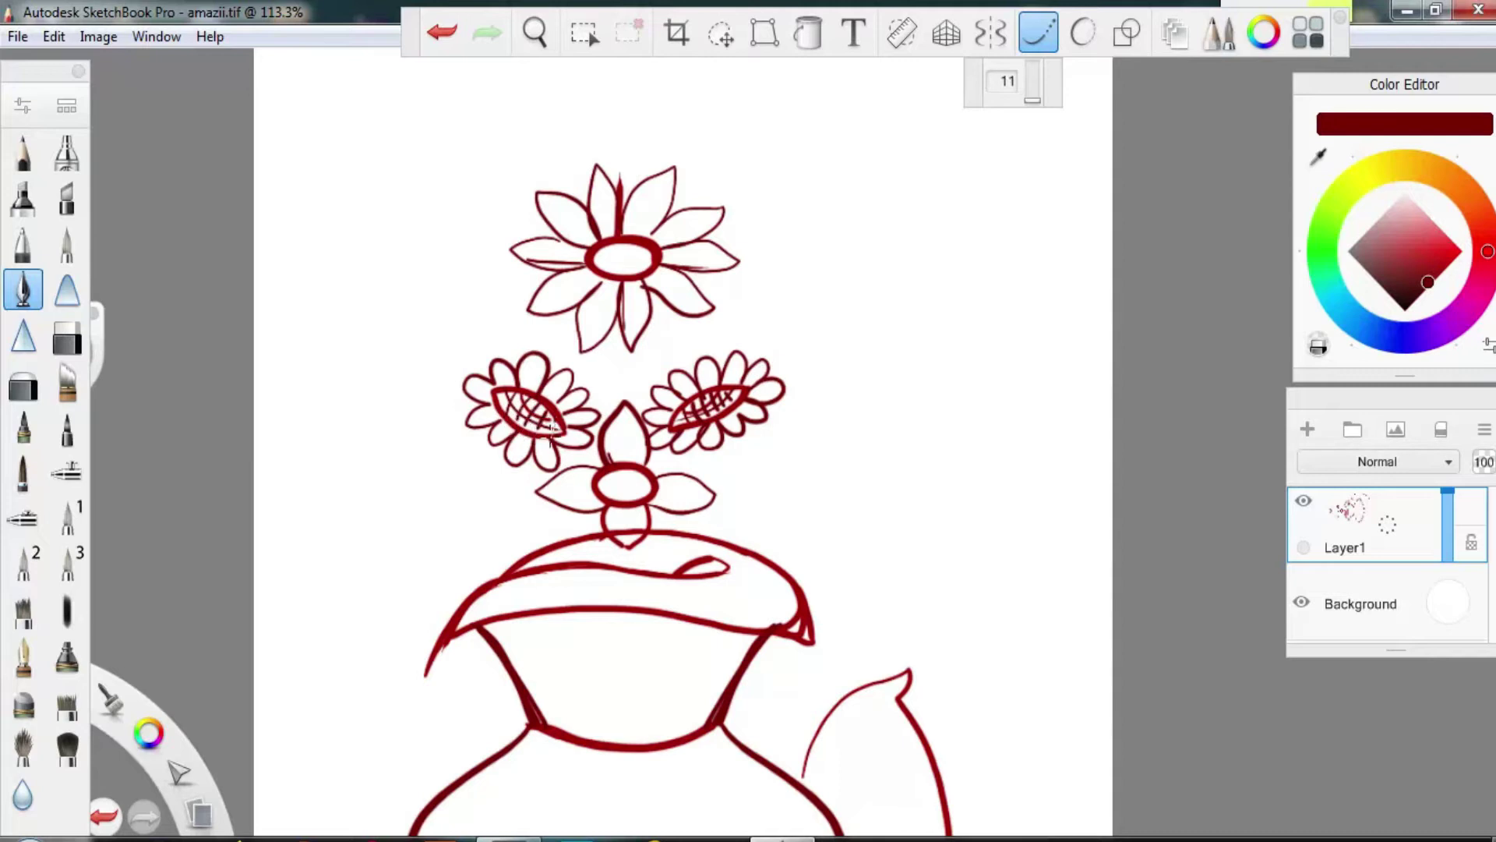
left_click_drag(616, 281, 605, 255)
left_click_drag(567, 524, 555, 538)
left_click_drag(672, 507, 692, 539)
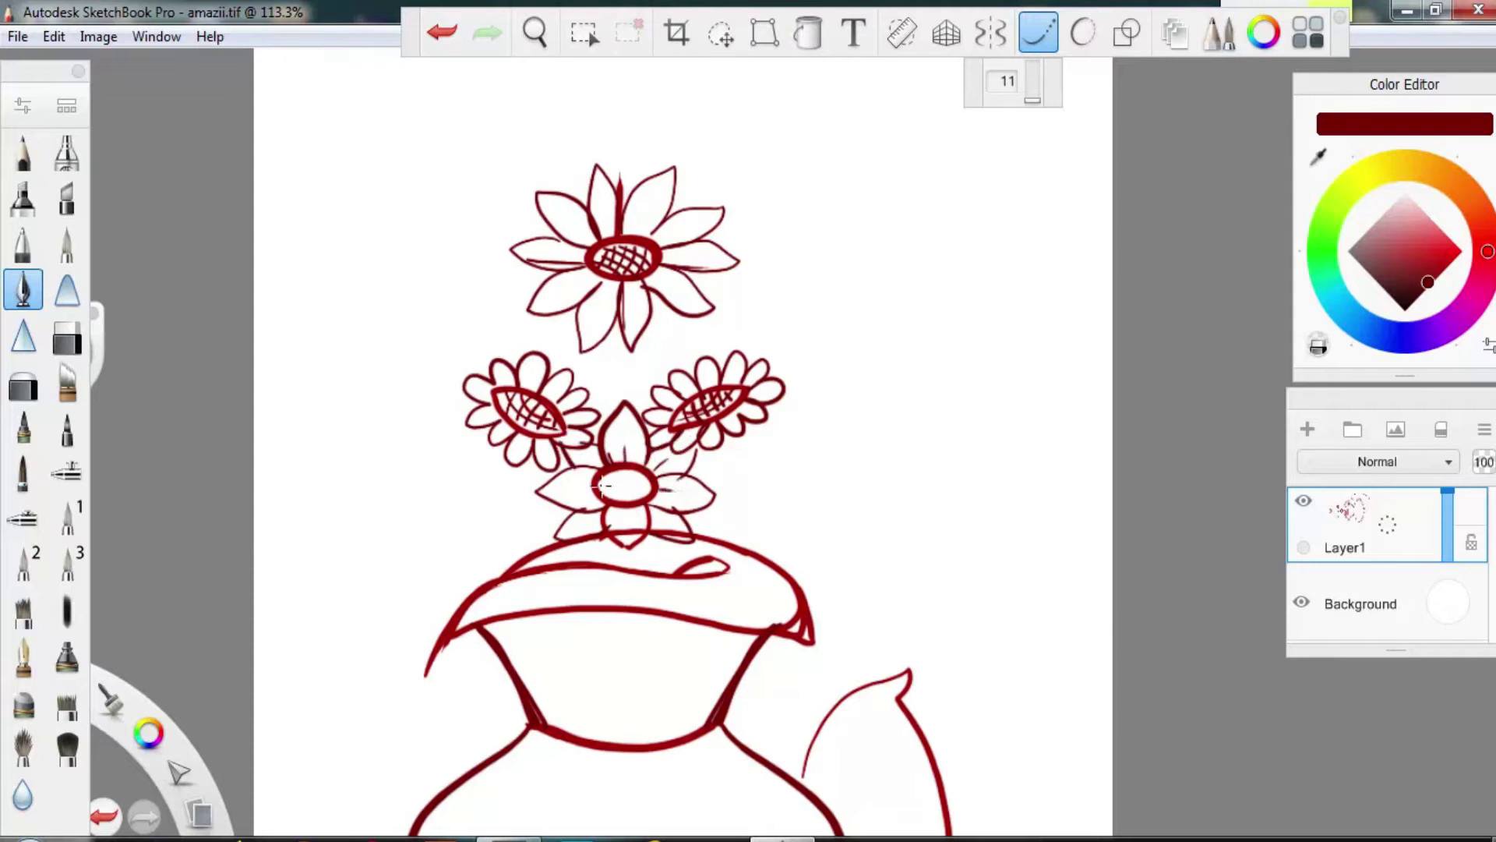
left_click_drag(628, 342, 625, 399)
Draw two small flower centres beside the bouquet and ring each with petals.
left_click_drag(789, 500, 792, 495)
left_click_drag(469, 501, 467, 502)
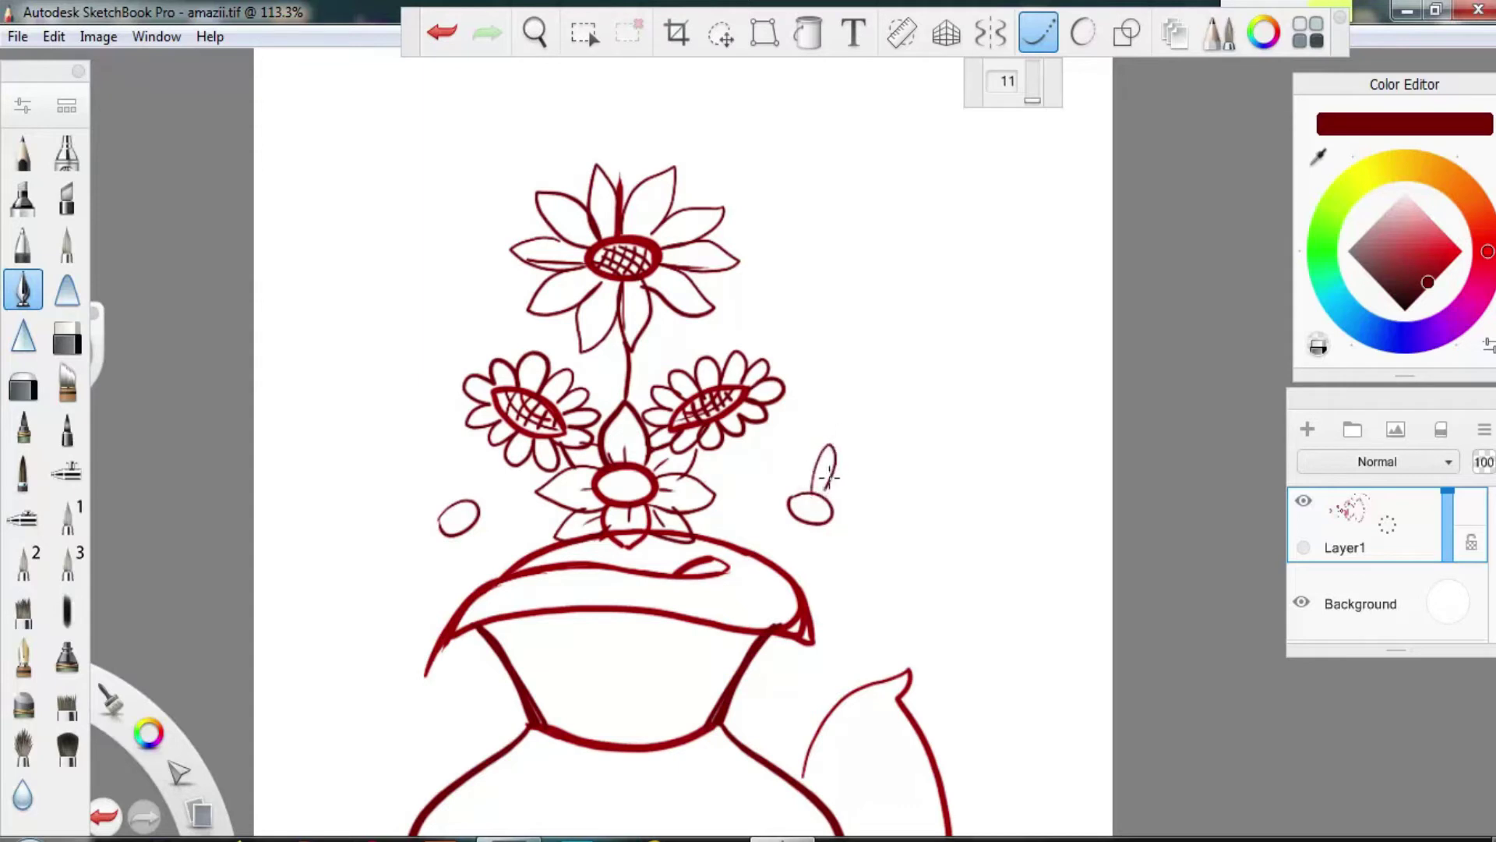
mouse_move(829, 477)
left_mouse_down()
mouse_move(862, 478)
mouse_move(886, 504)
mouse_move(865, 545)
mouse_move(830, 550)
mouse_move(786, 492)
mouse_move(809, 502)
left_mouse_up()
mouse_move(424, 493)
left_mouse_down()
mouse_move(450, 439)
mouse_move(483, 467)
mouse_move(466, 546)
mouse_move(437, 538)
mouse_move(441, 517)
left_mouse_up()
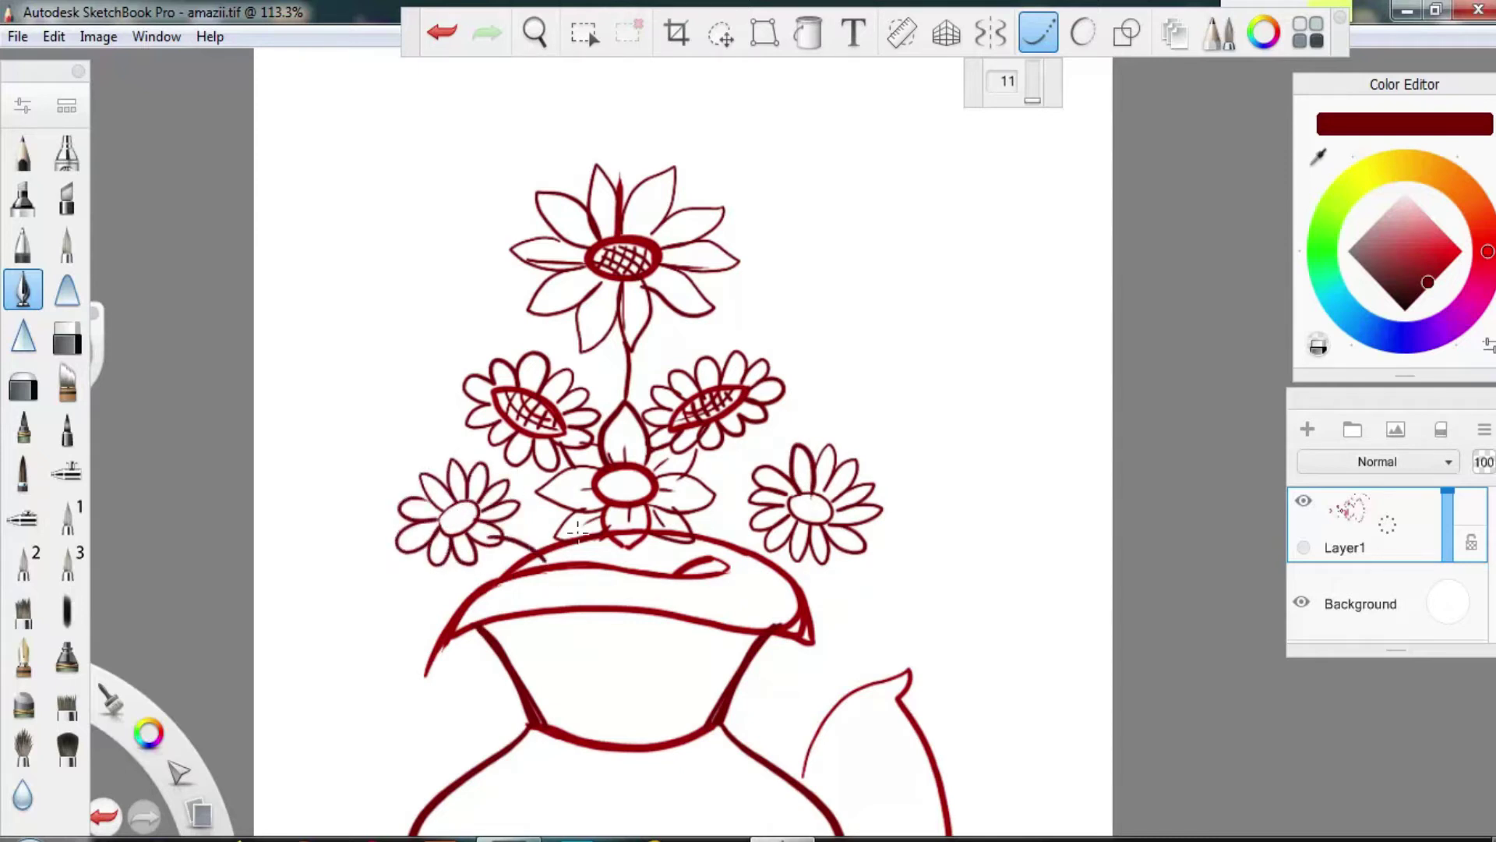
Draw stems for the side daisies and leaves beside the vase rim and central stem.
mouse_move(764, 522)
left_mouse_down()
mouse_move(703, 556)
mouse_move(626, 561)
left_mouse_up()
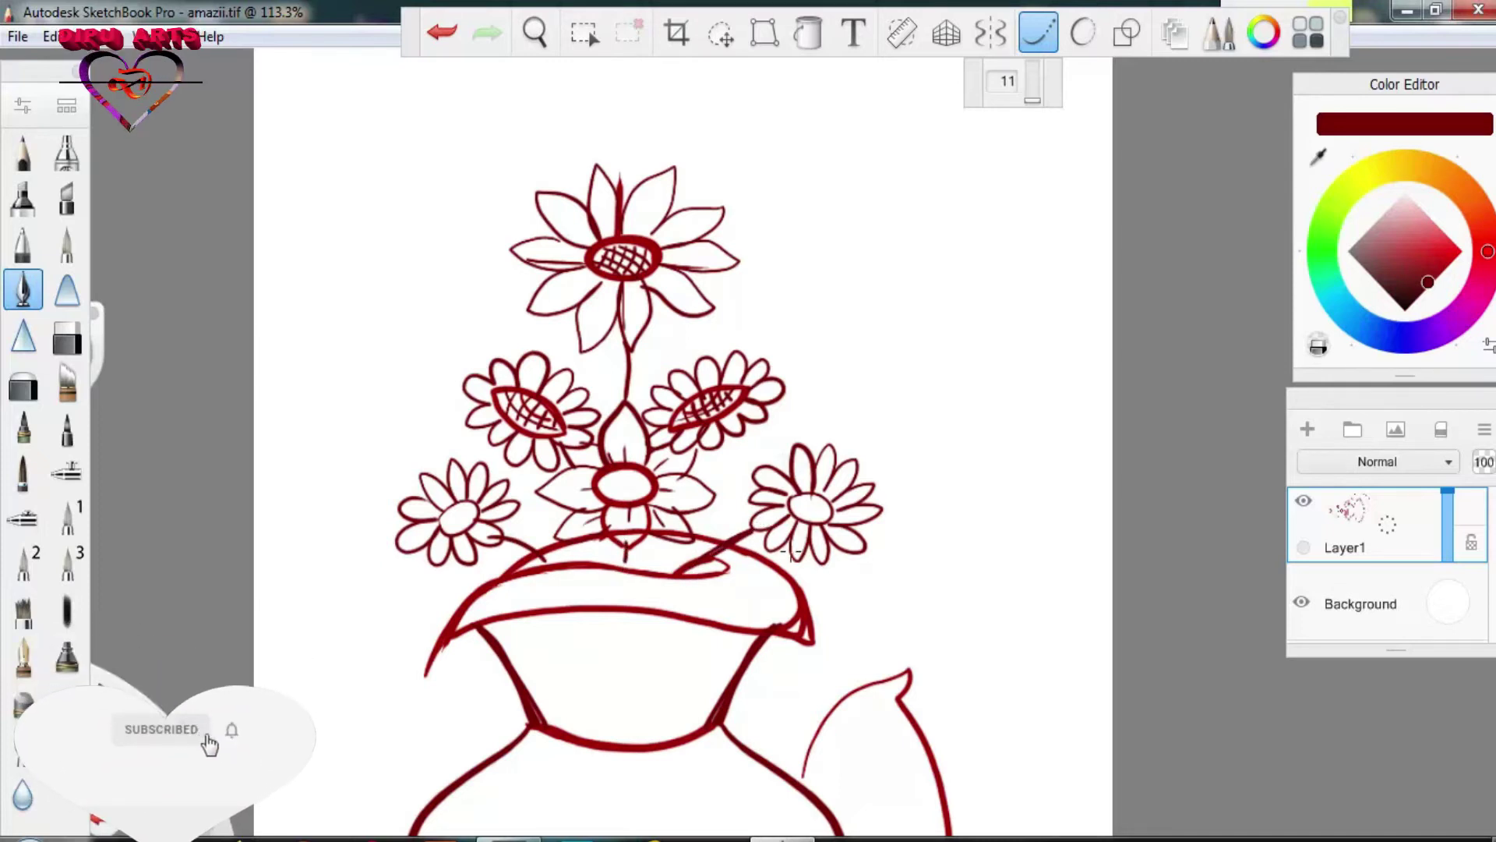
left_click_drag(527, 555, 411, 622)
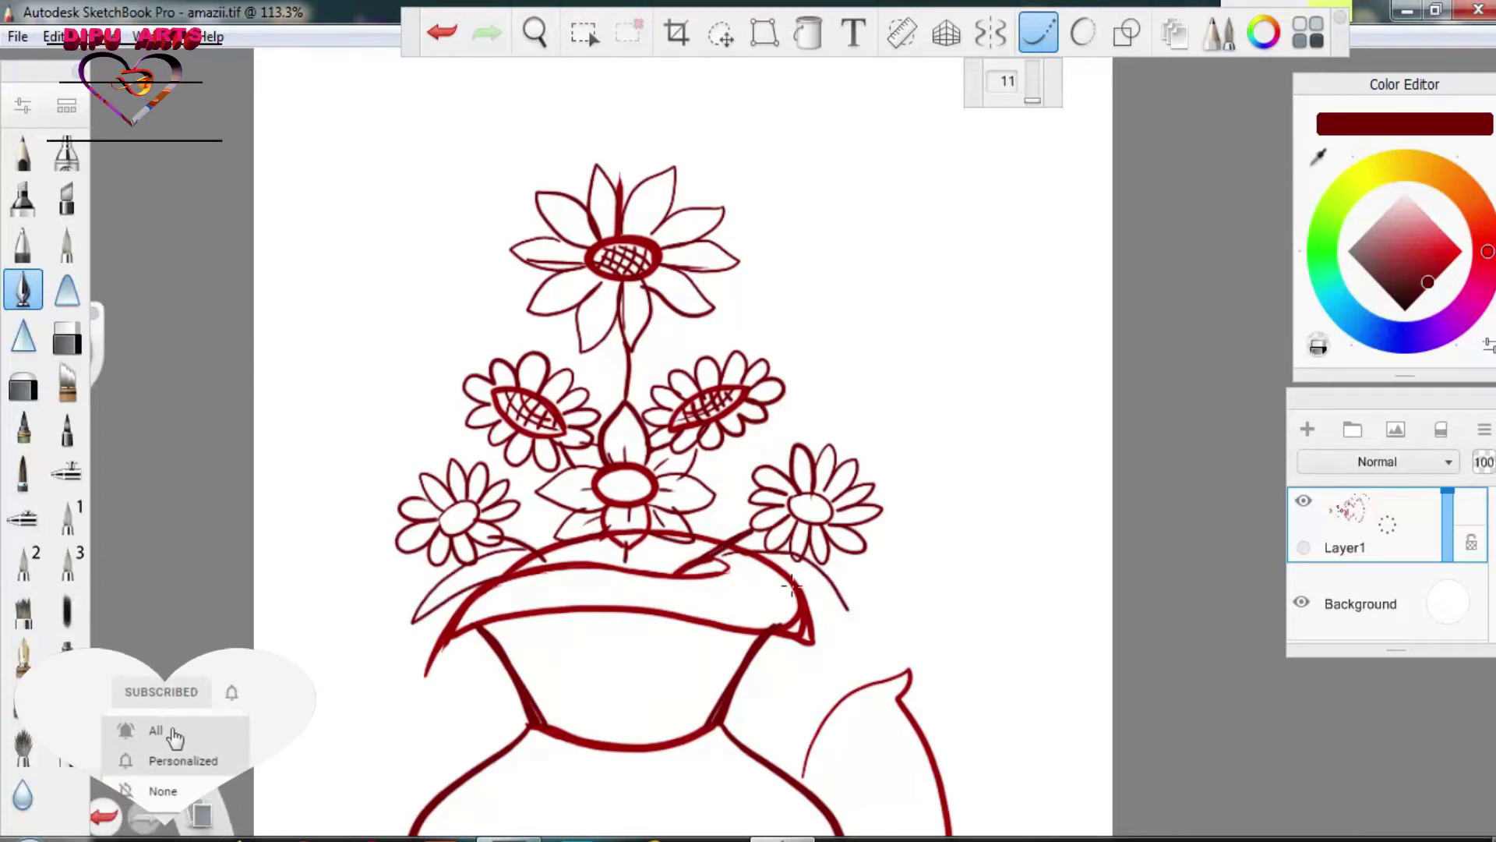
left_click_drag(772, 573, 851, 612)
mouse_move(630, 366)
left_mouse_down()
mouse_move(633, 379)
mouse_move(568, 357)
left_mouse_up()
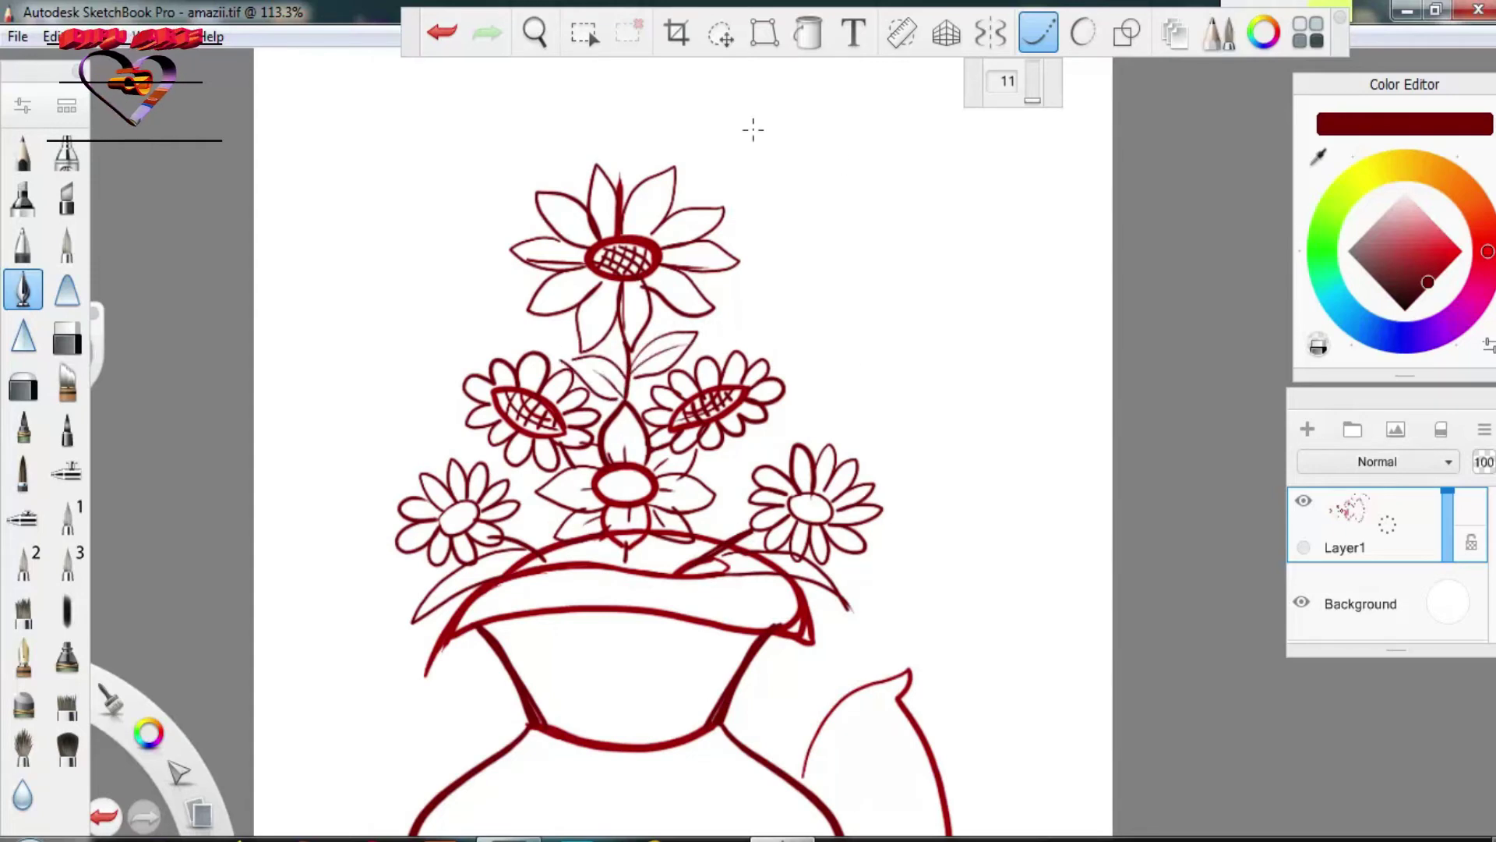
key("space")
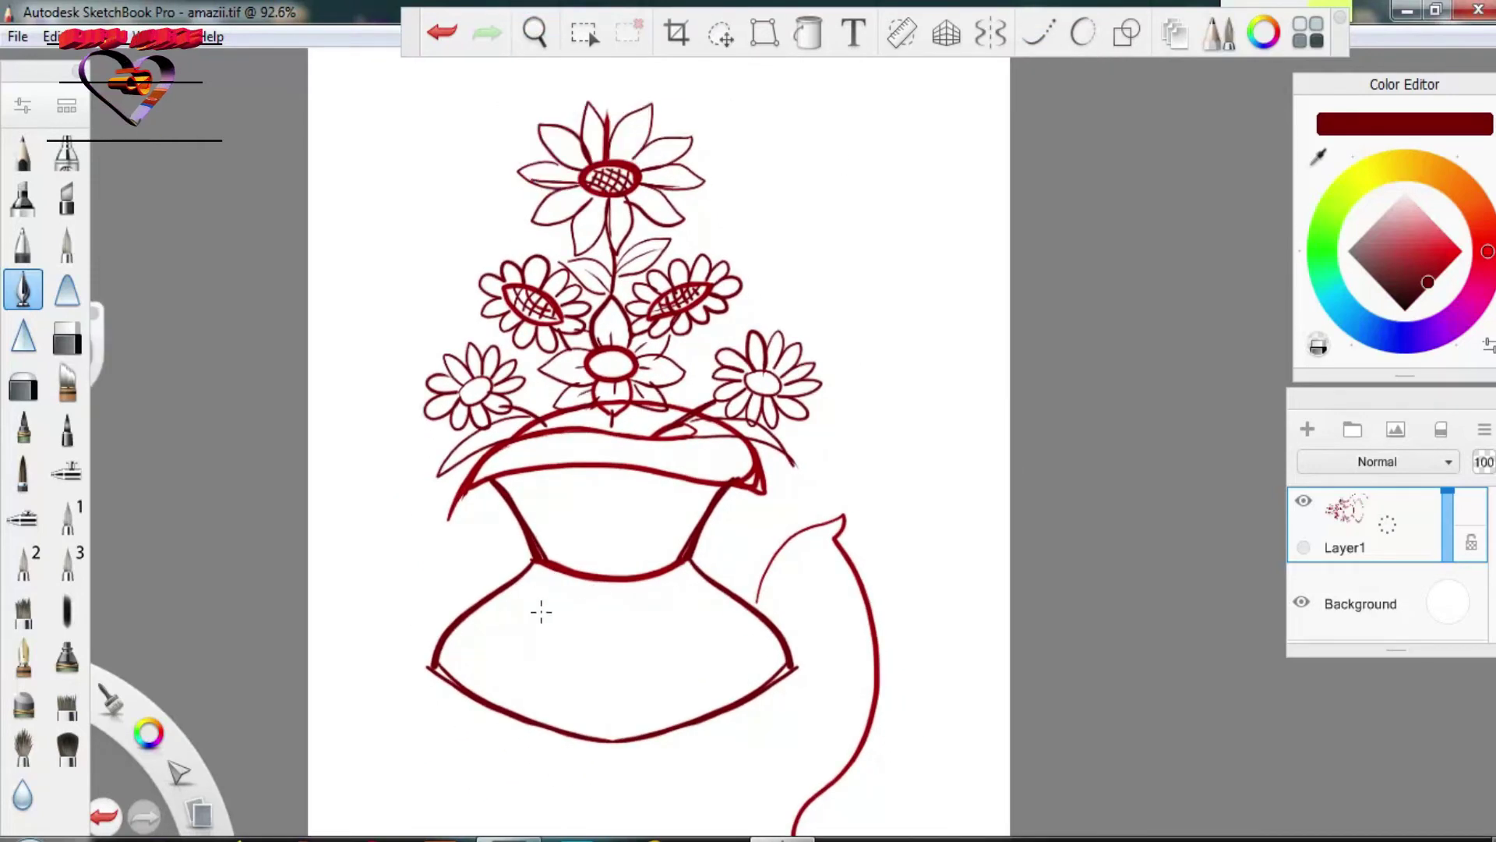
left_click_drag(559, 195, 601, 147)
With symmetry and smoothing on, draw the mirrored lower vase body and its foot.
key("x")
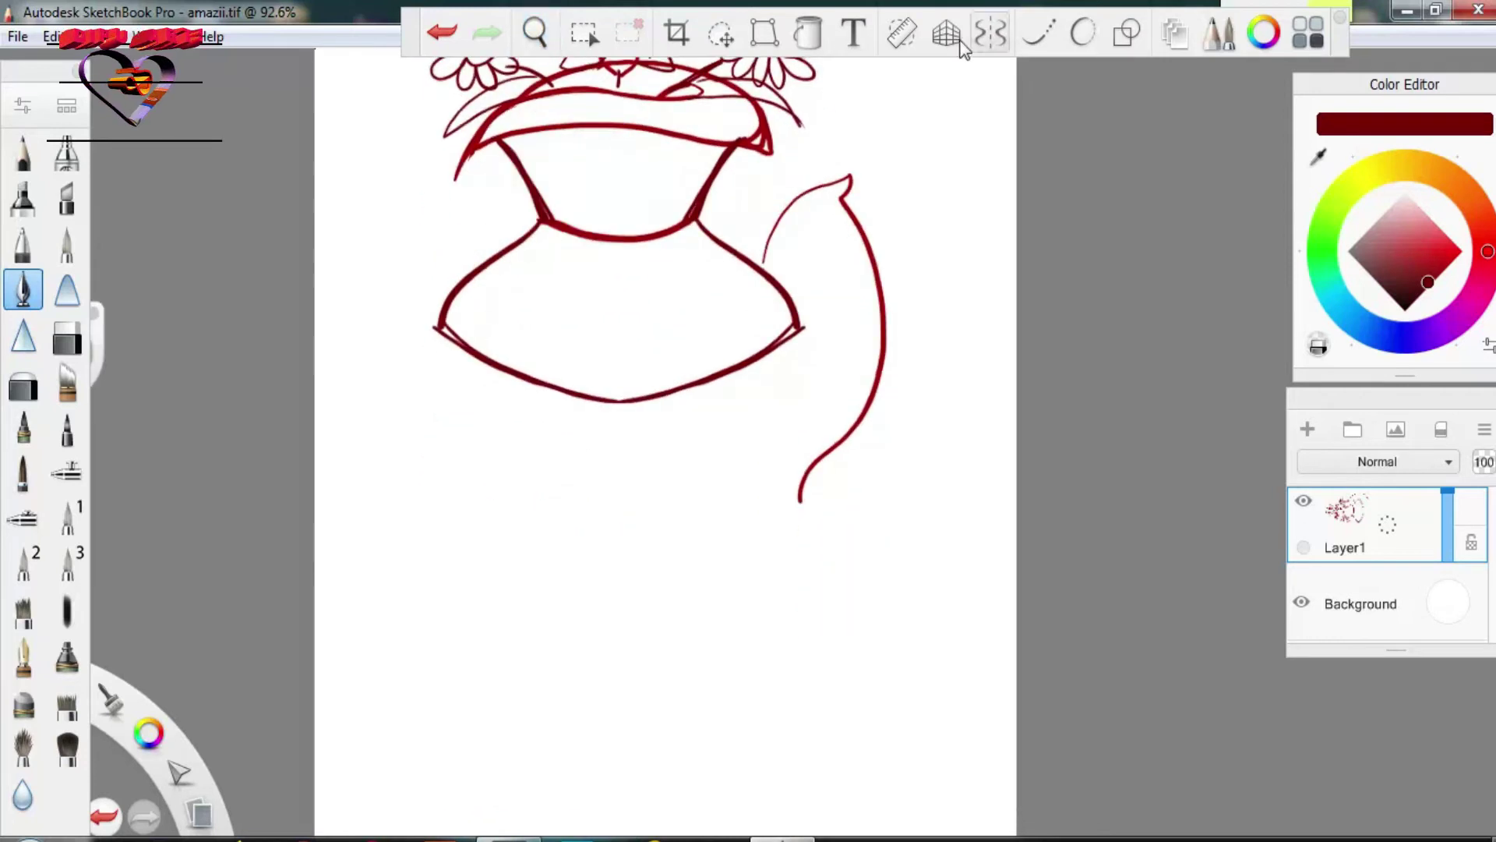
key("s")
left_click_drag(441, 309, 615, 699)
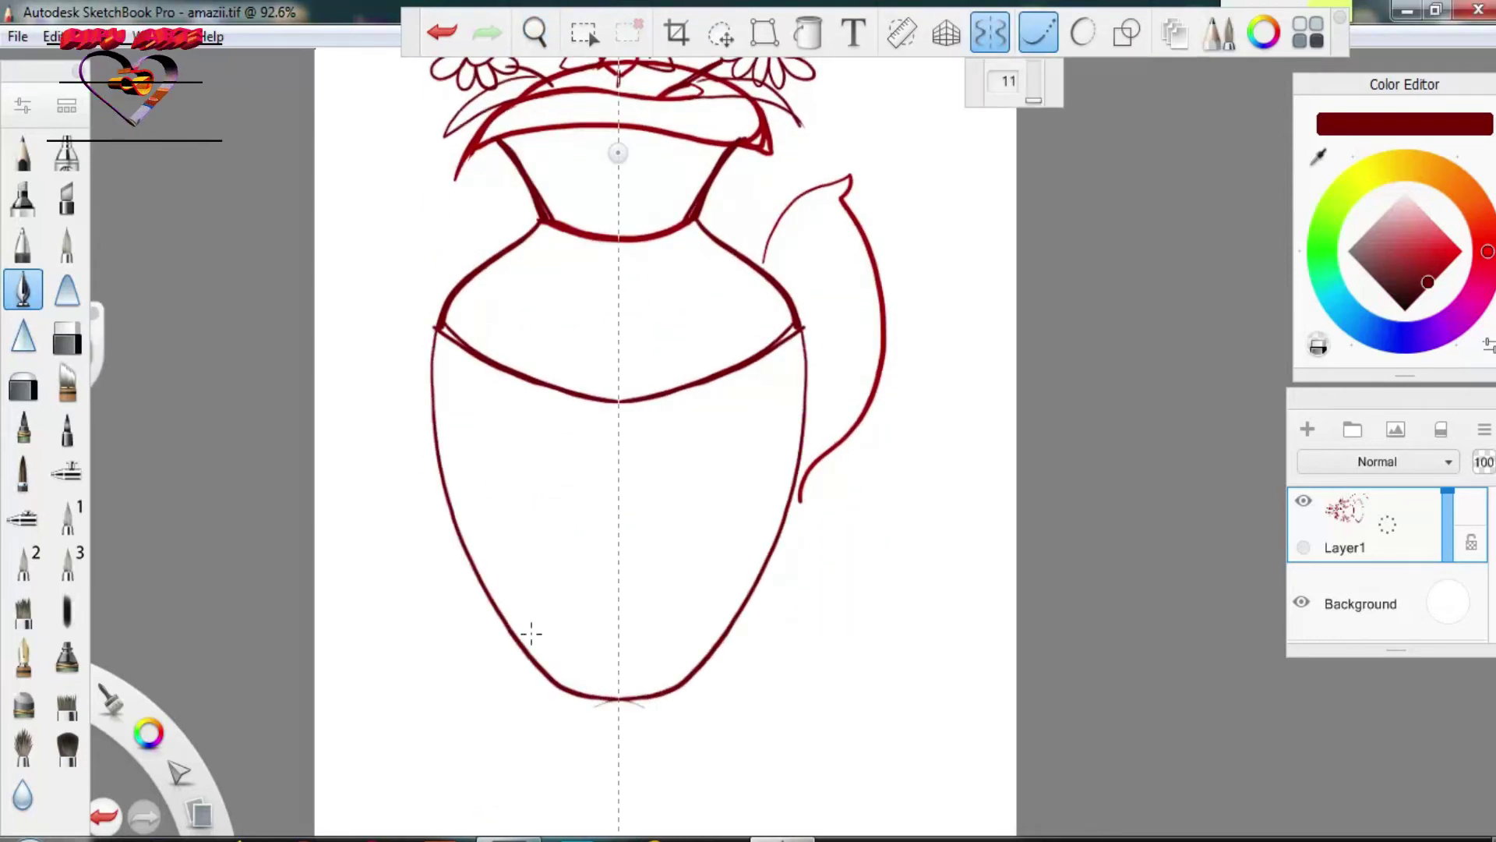
mouse_move(536, 667)
left_mouse_down()
mouse_move(563, 733)
mouse_move(641, 738)
left_mouse_up()
Draw fanning stripes on the shoulder, a band below the waist, and vertical stripes on the lower body.
left_click_drag(568, 238, 490, 341)
left_click_drag(605, 245, 540, 362)
left_click_drag(615, 248, 593, 382)
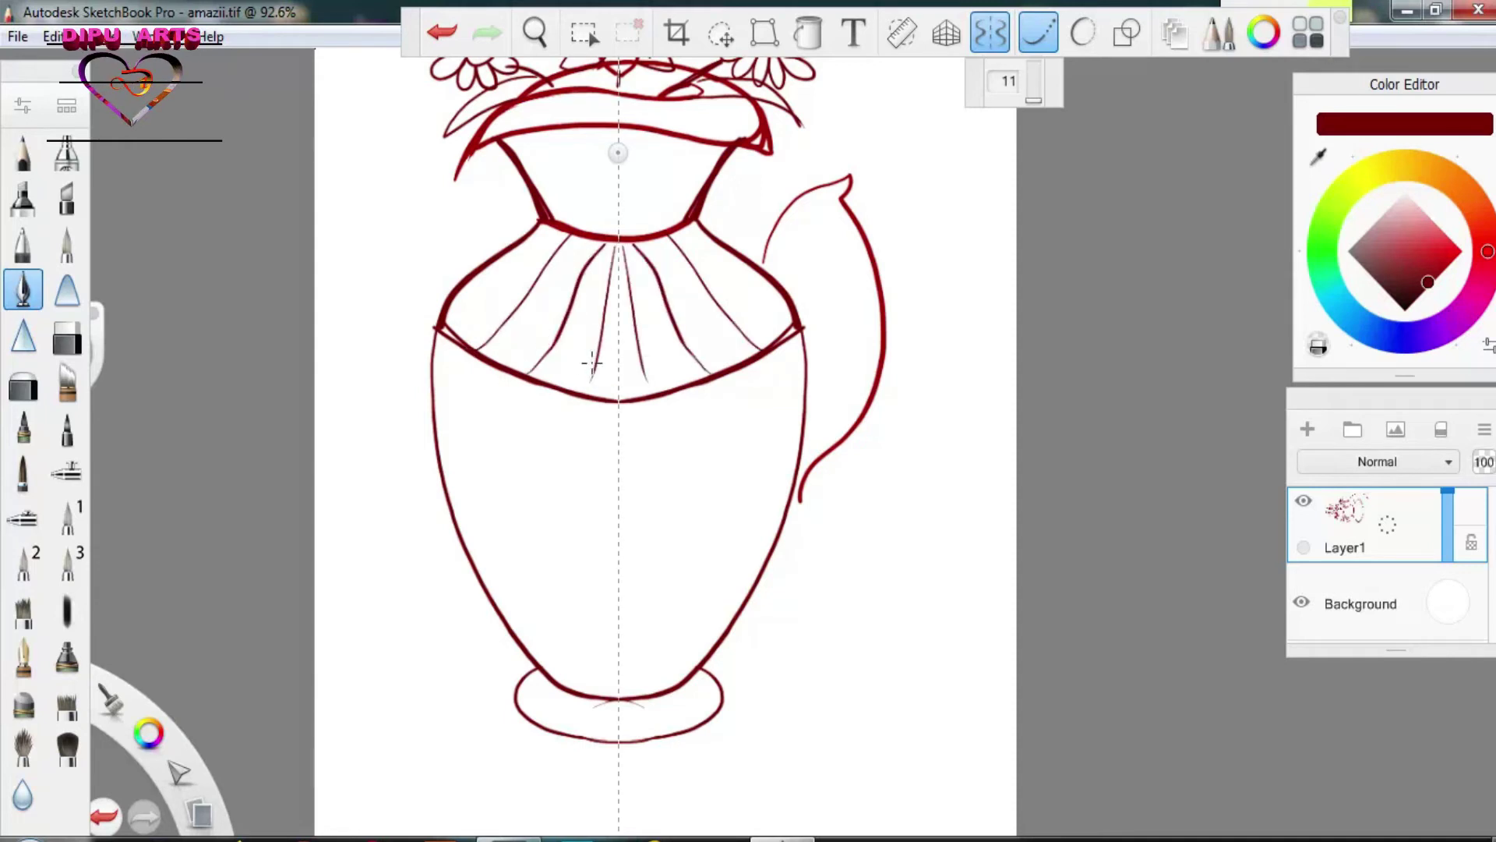
mouse_move(434, 354)
left_mouse_down()
mouse_move(535, 418)
mouse_move(753, 399)
mouse_move(789, 505)
left_mouse_up()
left_click_drag(712, 417, 747, 589)
mouse_move(661, 425)
left_mouse_down()
mouse_move(689, 655)
mouse_move(624, 620)
mouse_move(653, 693)
mouse_move(594, 740)
mouse_move(533, 715)
mouse_move(618, 754)
left_mouse_up()
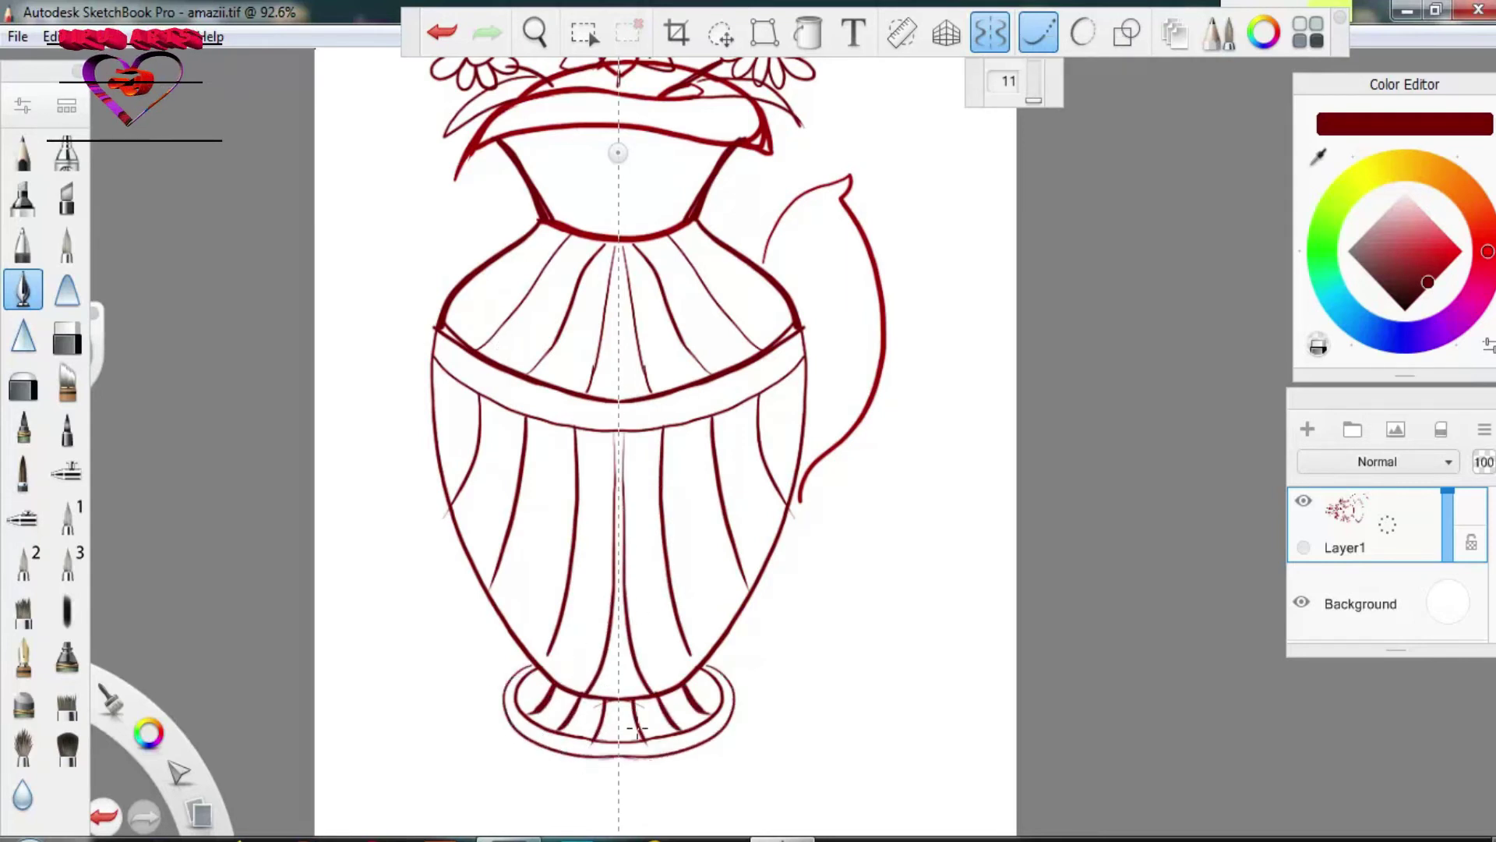
With symmetry off, draw the handle's inner curve with a curl at its lower end.
left_click(1005, 35)
left_click_drag(799, 259, 807, 410)
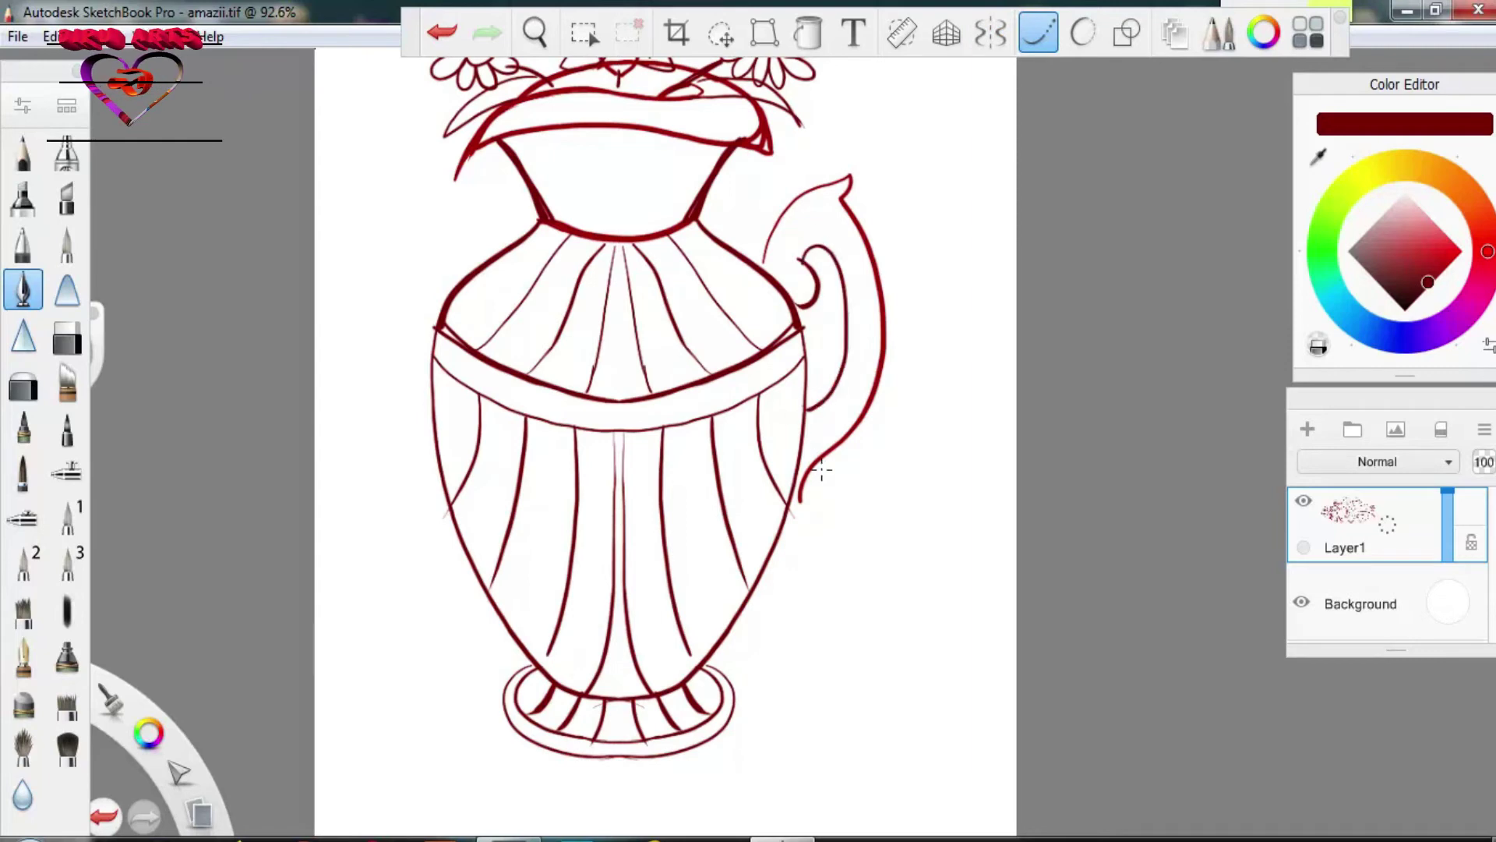
left_click_drag(813, 469, 791, 527)
Zoom out to the whole vase and draw a heavy mirrored stroke over the rim lines.
left_click(534, 32)
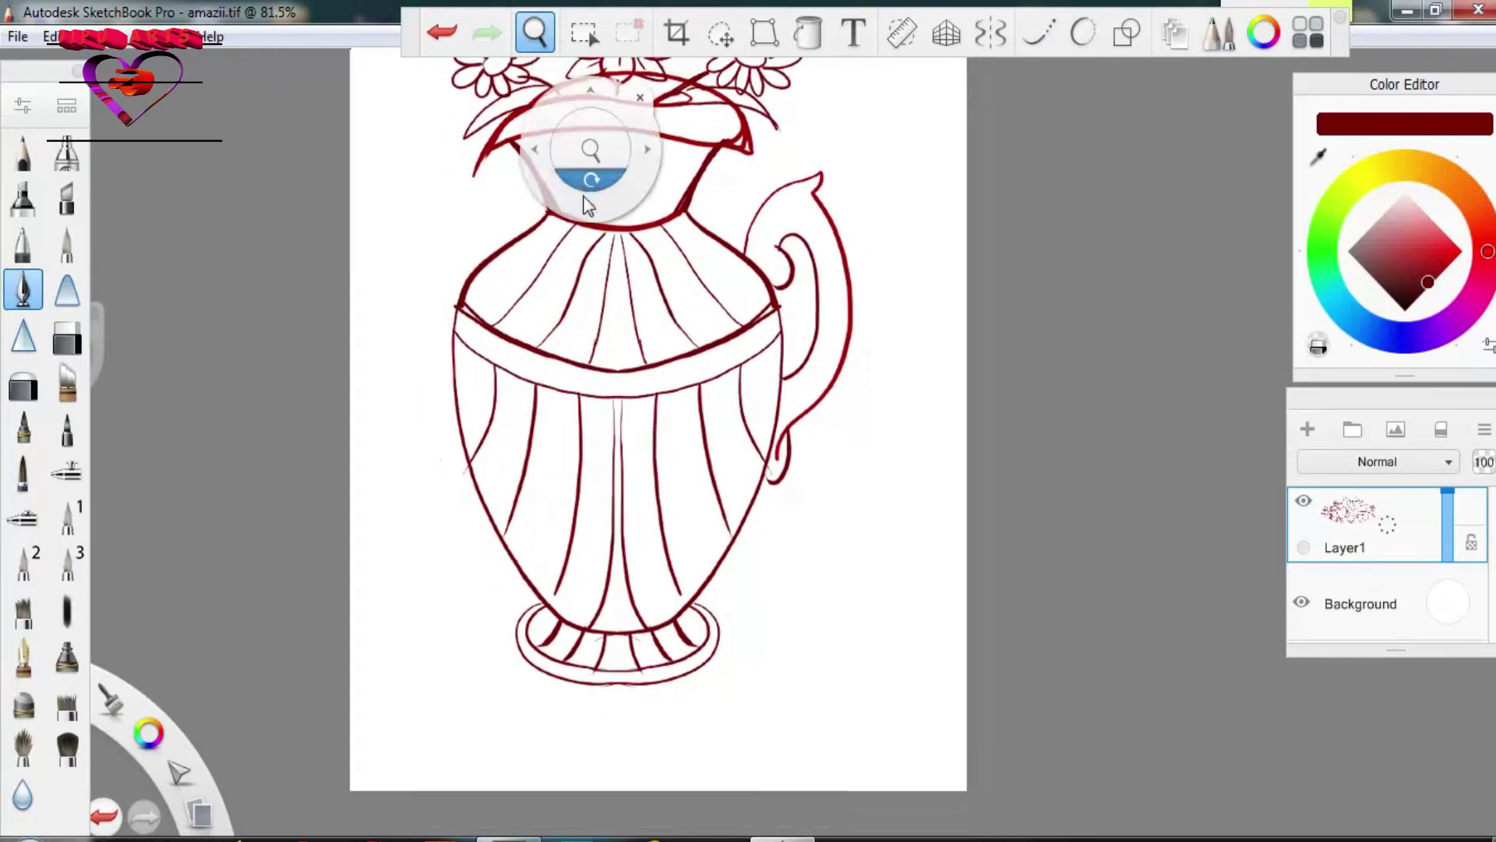
mouse_move(585, 167)
left_mouse_down()
mouse_move(599, 318)
mouse_move(643, 461)
mouse_move(628, 473)
left_mouse_up()
left_click(458, 618)
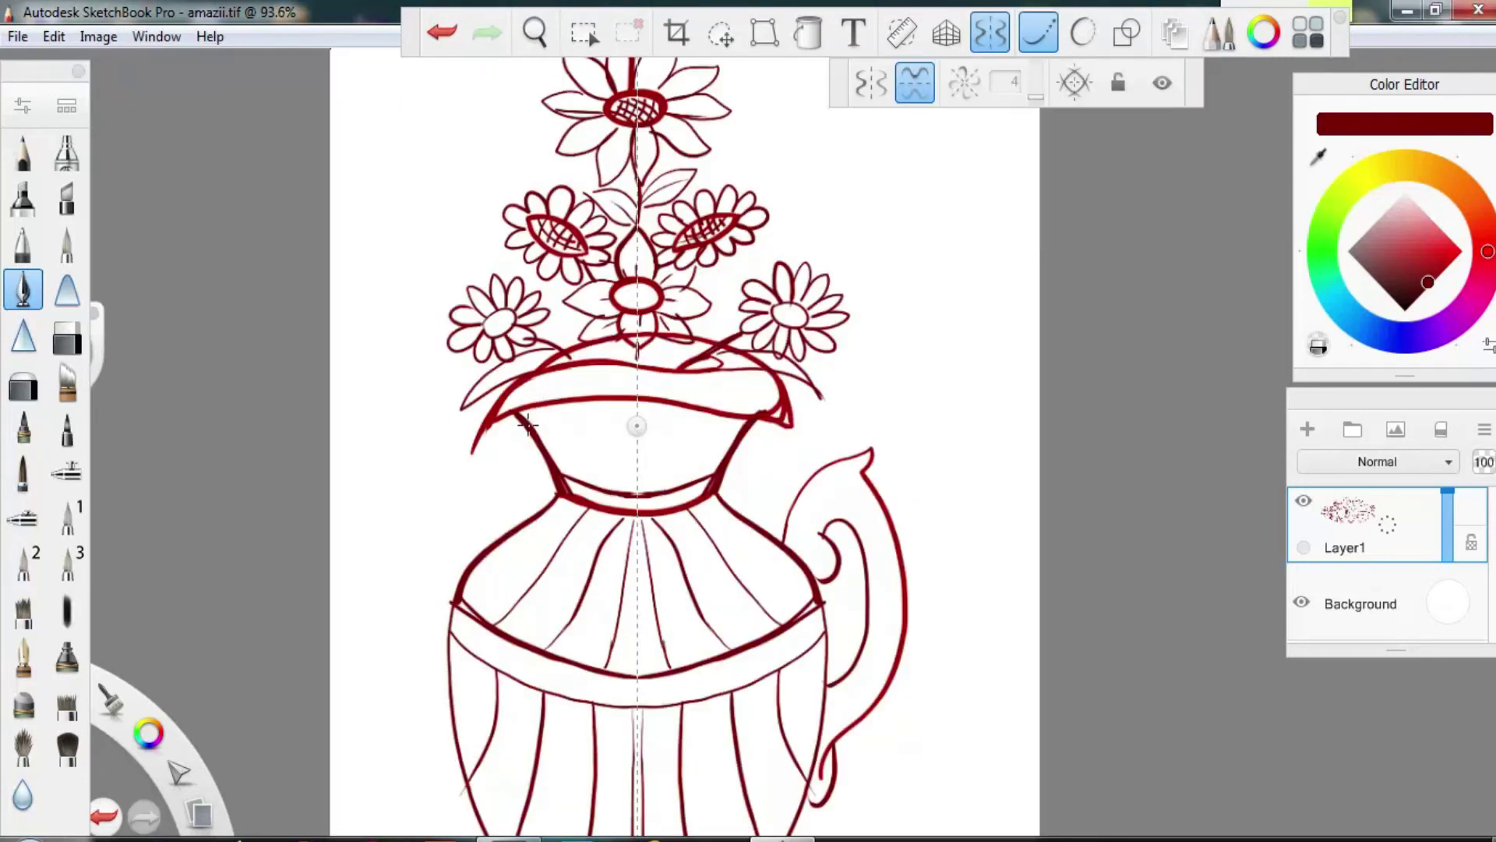
mouse_move(573, 404)
left_mouse_down()
mouse_move(516, 410)
mouse_move(636, 404)
left_mouse_up()
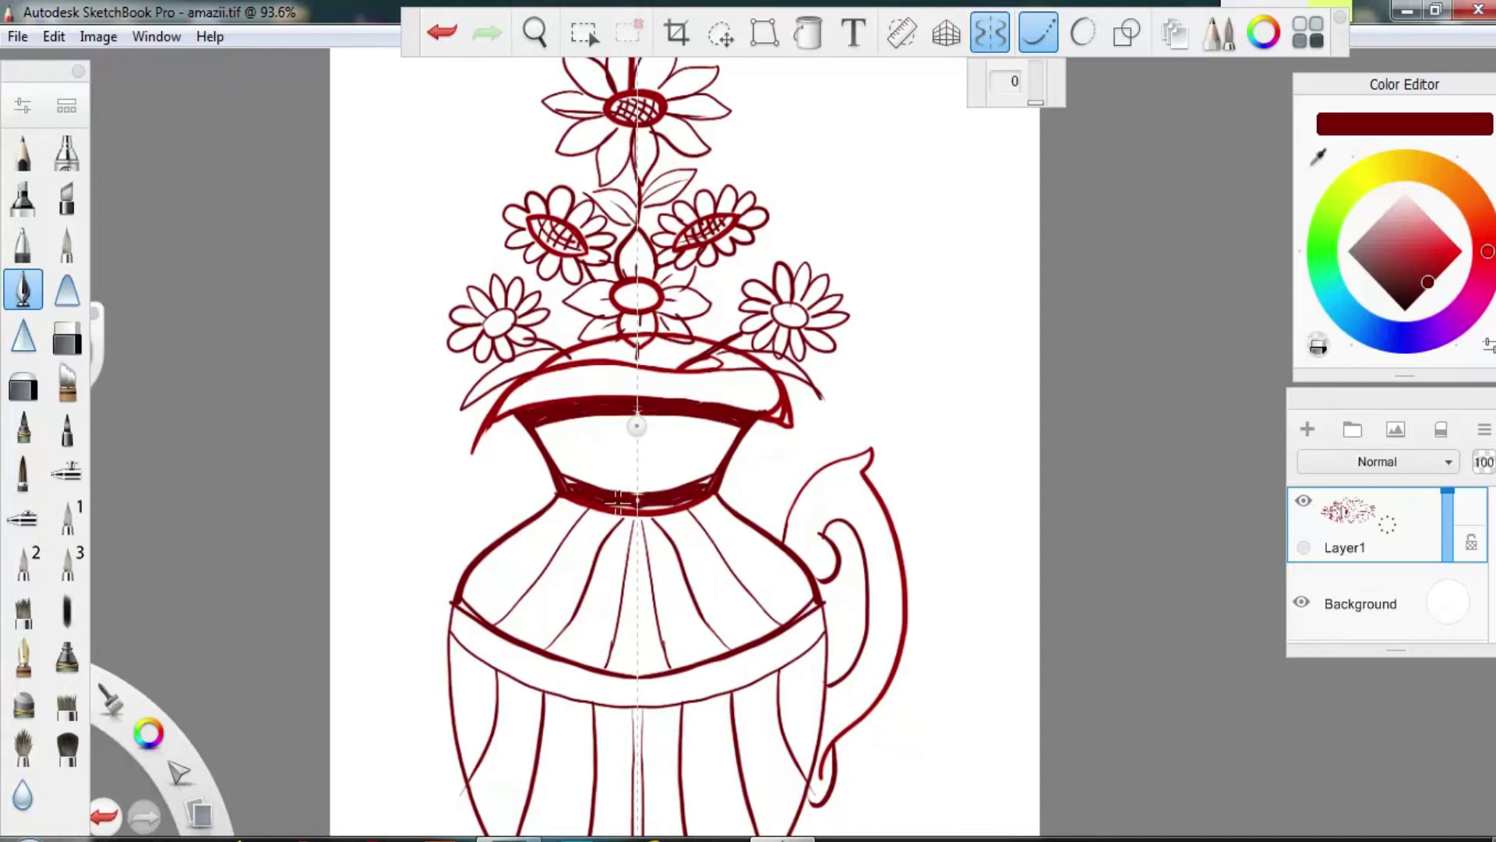
Paint heavy mirrored strokes on the neck band and both shoulders, filling solid dark-red crescents.
left_click_drag(641, 510, 710, 468)
mouse_move(549, 519)
left_mouse_down()
mouse_move(554, 500)
mouse_move(510, 547)
left_mouse_up()
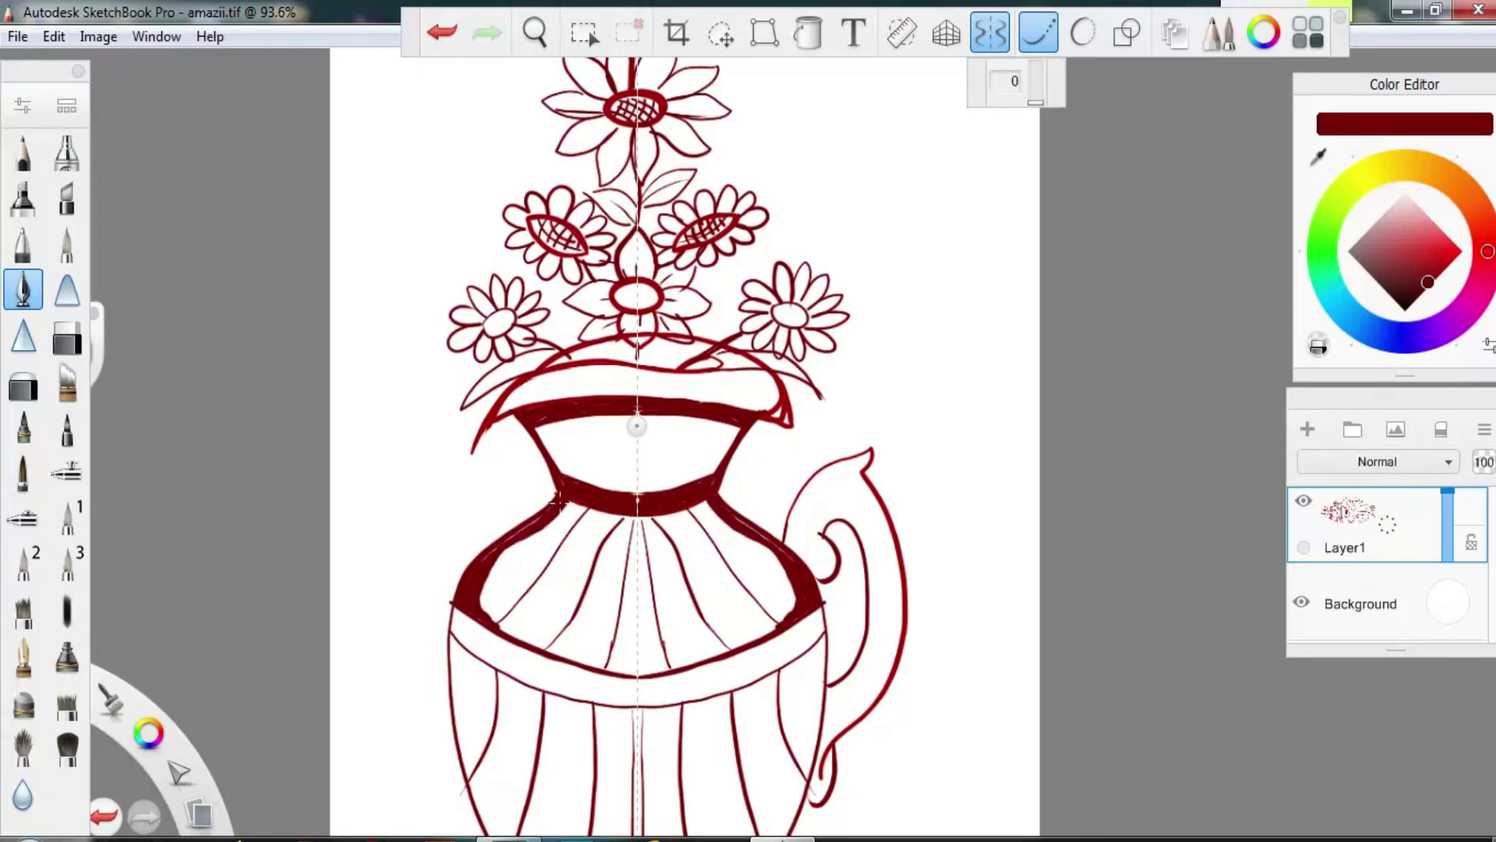
left_click_drag(484, 616, 512, 540)
left_click_drag(568, 491, 489, 612)
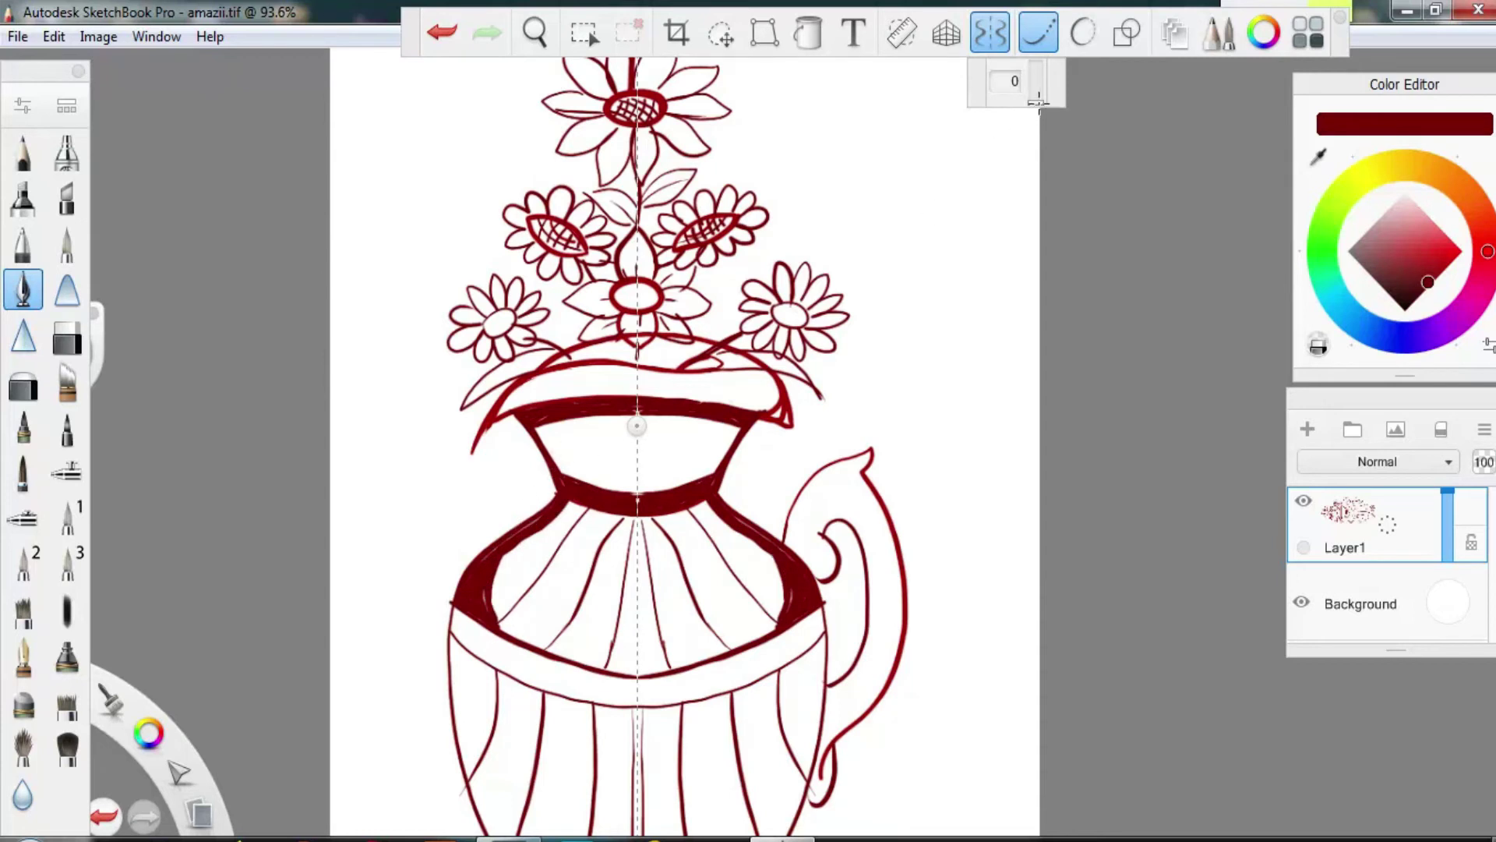
left_click_drag(1036, 102, 1036, 98)
mouse_move(555, 518)
left_mouse_down()
mouse_move(492, 611)
mouse_move(503, 635)
mouse_move(568, 496)
left_mouse_up()
Check the brush size and opacity, then zoom out and restore mirrored drawing.
left_click(22, 105)
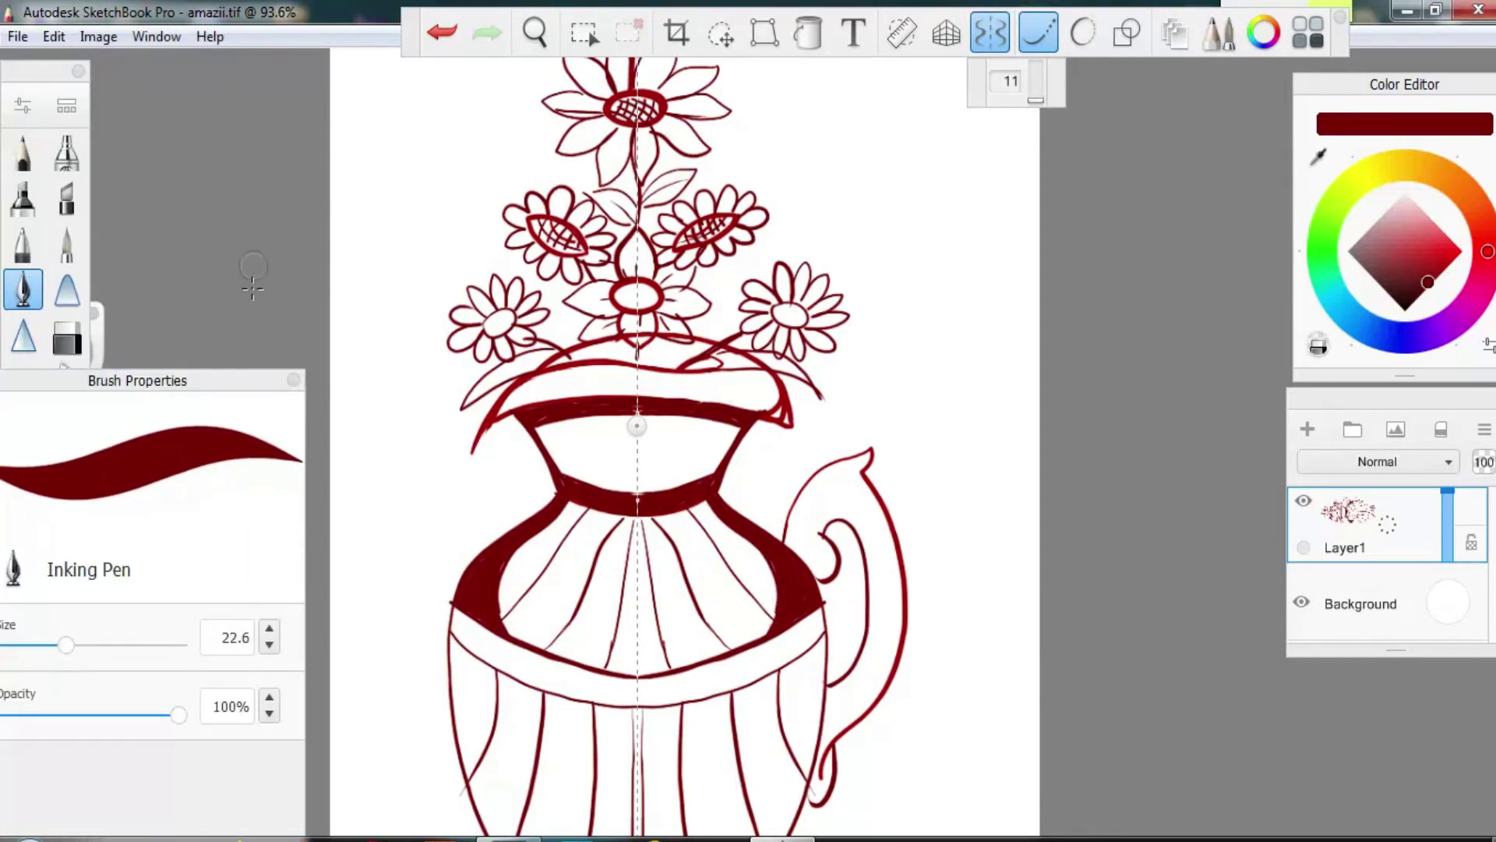
left_click(293, 380)
scroll(592, 305, "down", 2)
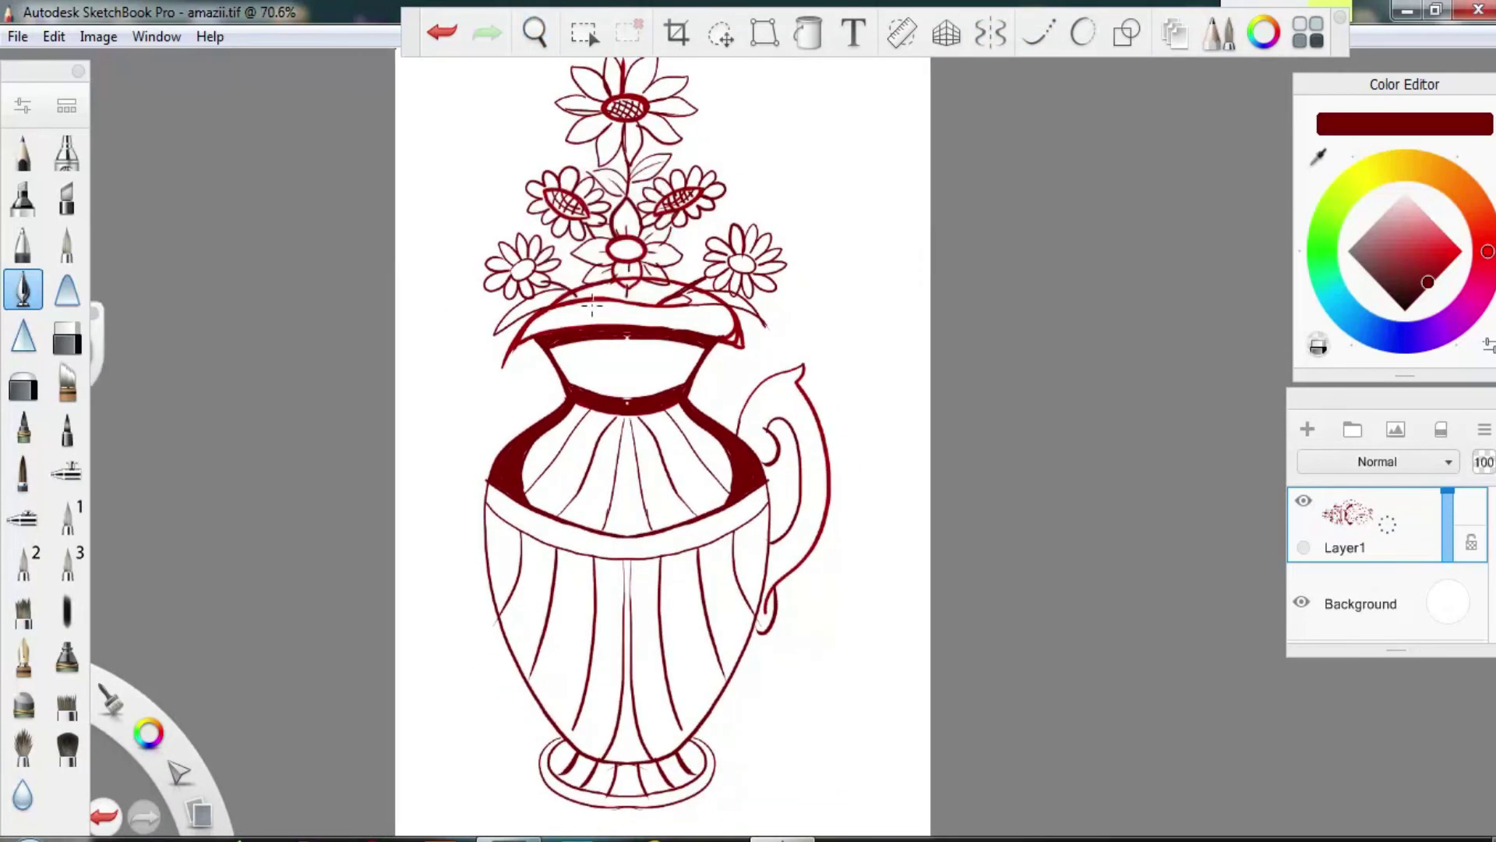
key("ctrl+z")
Fill the lower body sides and the band above the foot with dark red.
left_click_drag(749, 522, 754, 588)
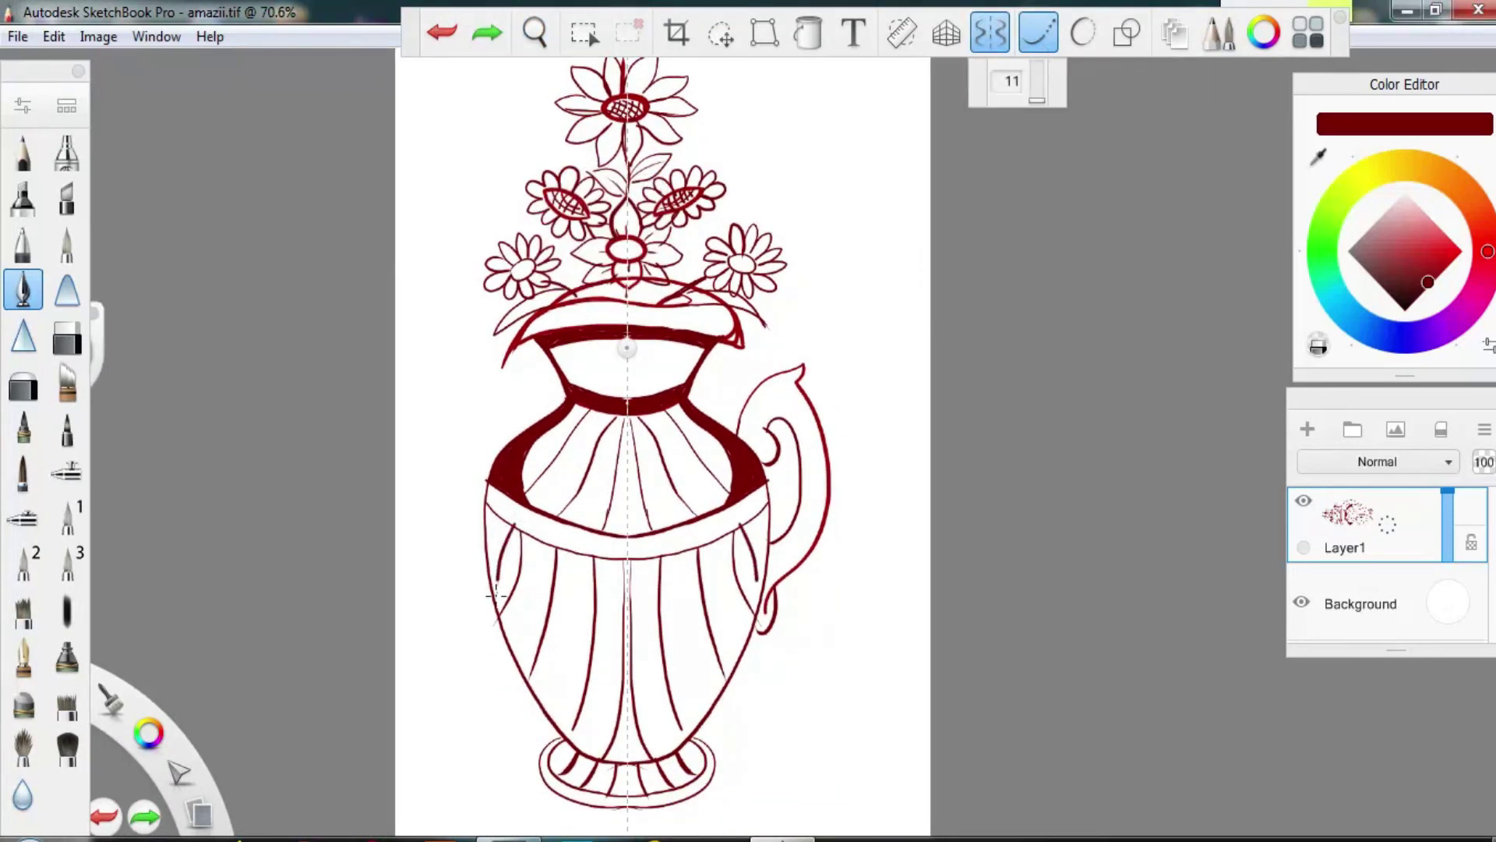
left_click_drag(760, 498, 758, 604)
scroll(596, 779, "up", 5)
mouse_move(452, 519)
left_mouse_down()
mouse_move(568, 667)
mouse_move(654, 690)
left_mouse_up()
left_click_drag(522, 601, 623, 666)
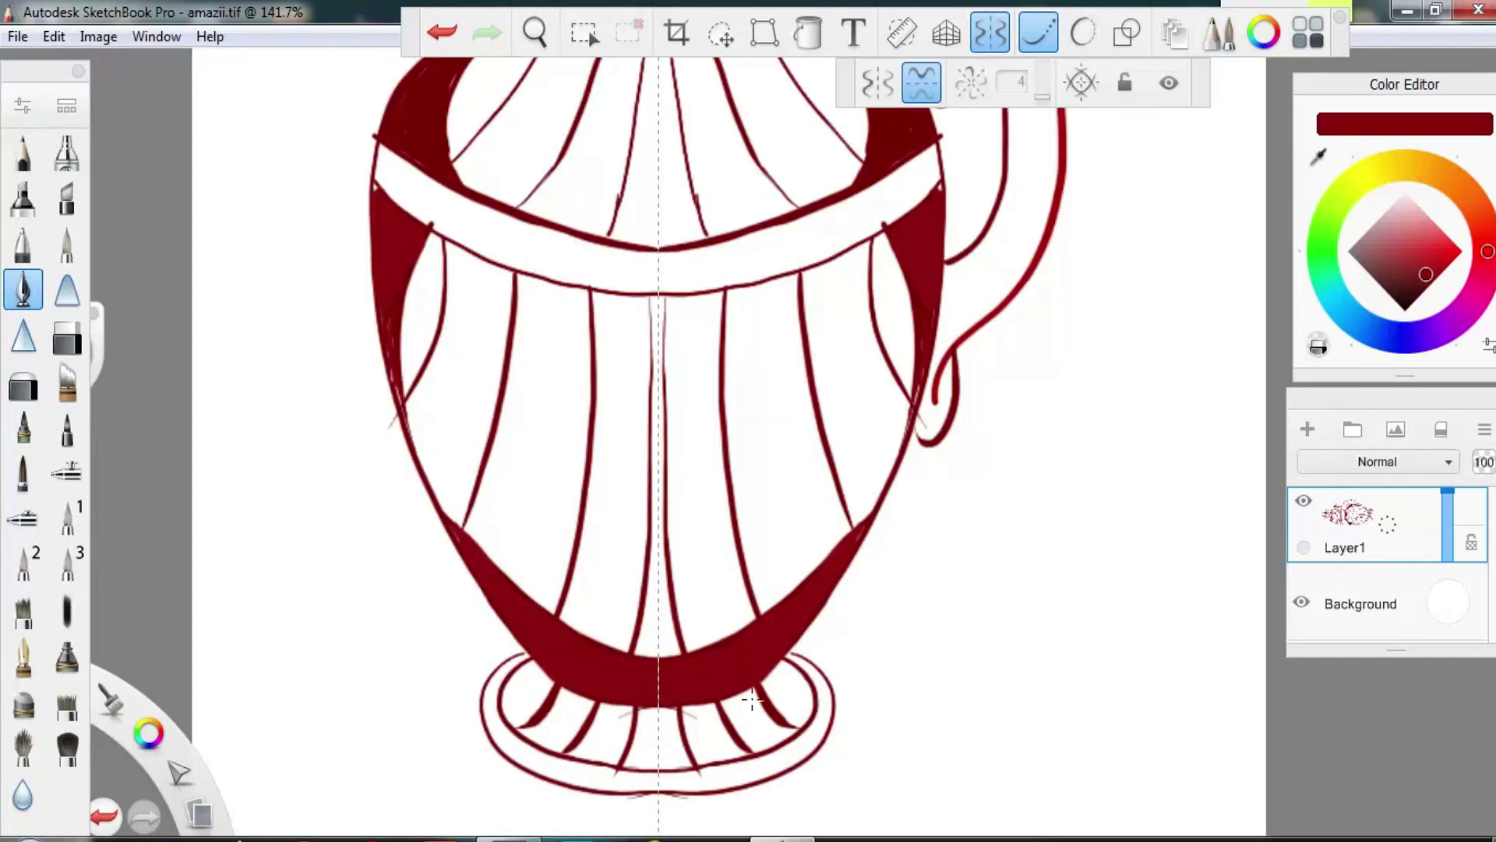
Thicken the foot rims and fill its inner band, then fill the handle's lower curl without symmetry.
mouse_move(779, 651)
left_mouse_down()
mouse_move(824, 711)
mouse_move(662, 798)
left_mouse_up()
left_click_drag(795, 764, 701, 797)
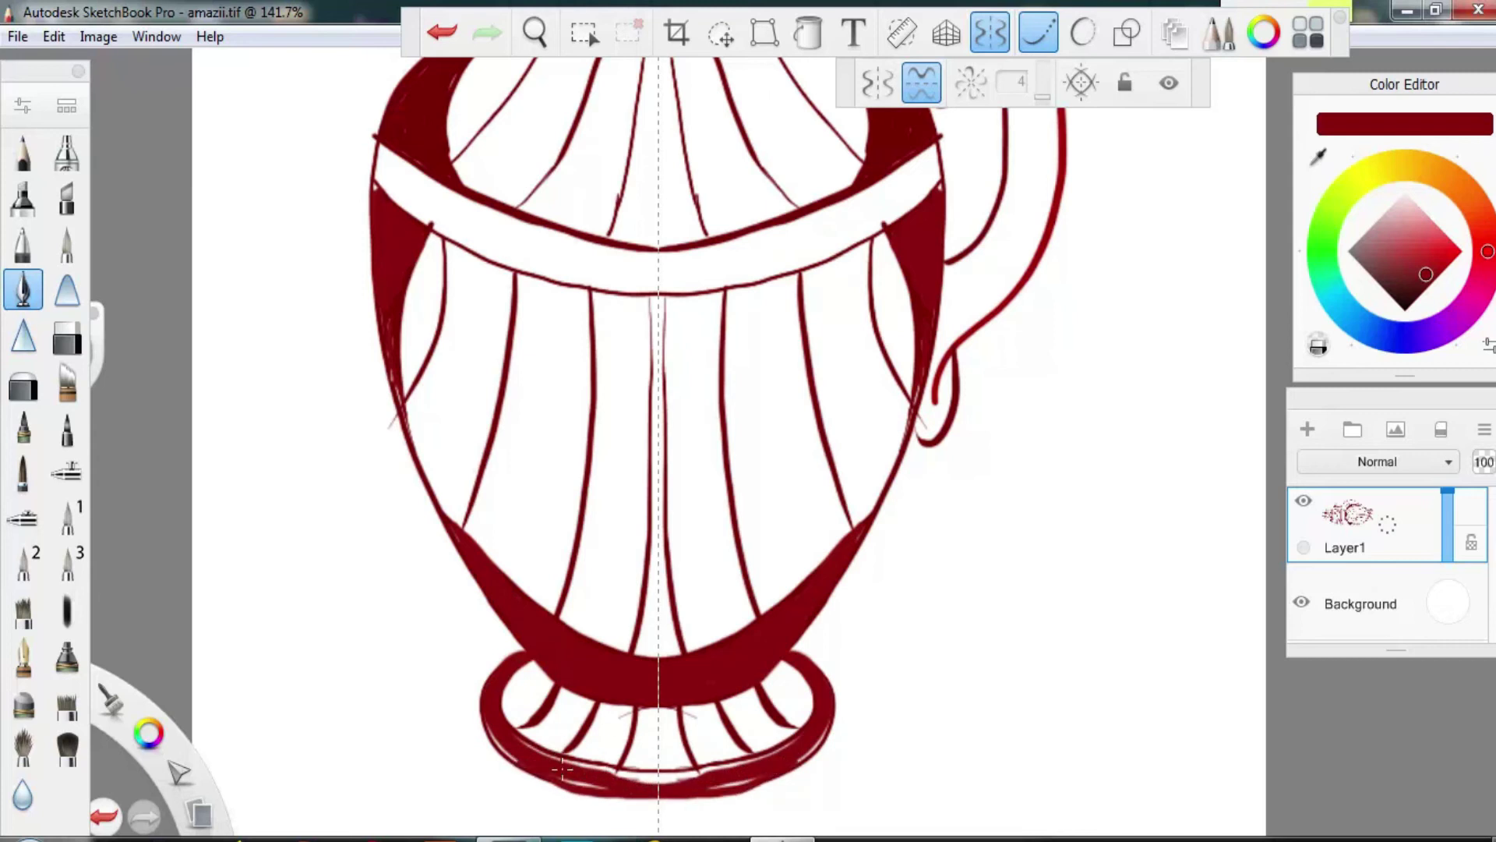
left_click(435, 35)
mouse_move(602, 787)
left_mouse_down()
mouse_move(610, 762)
mouse_move(789, 766)
left_mouse_up()
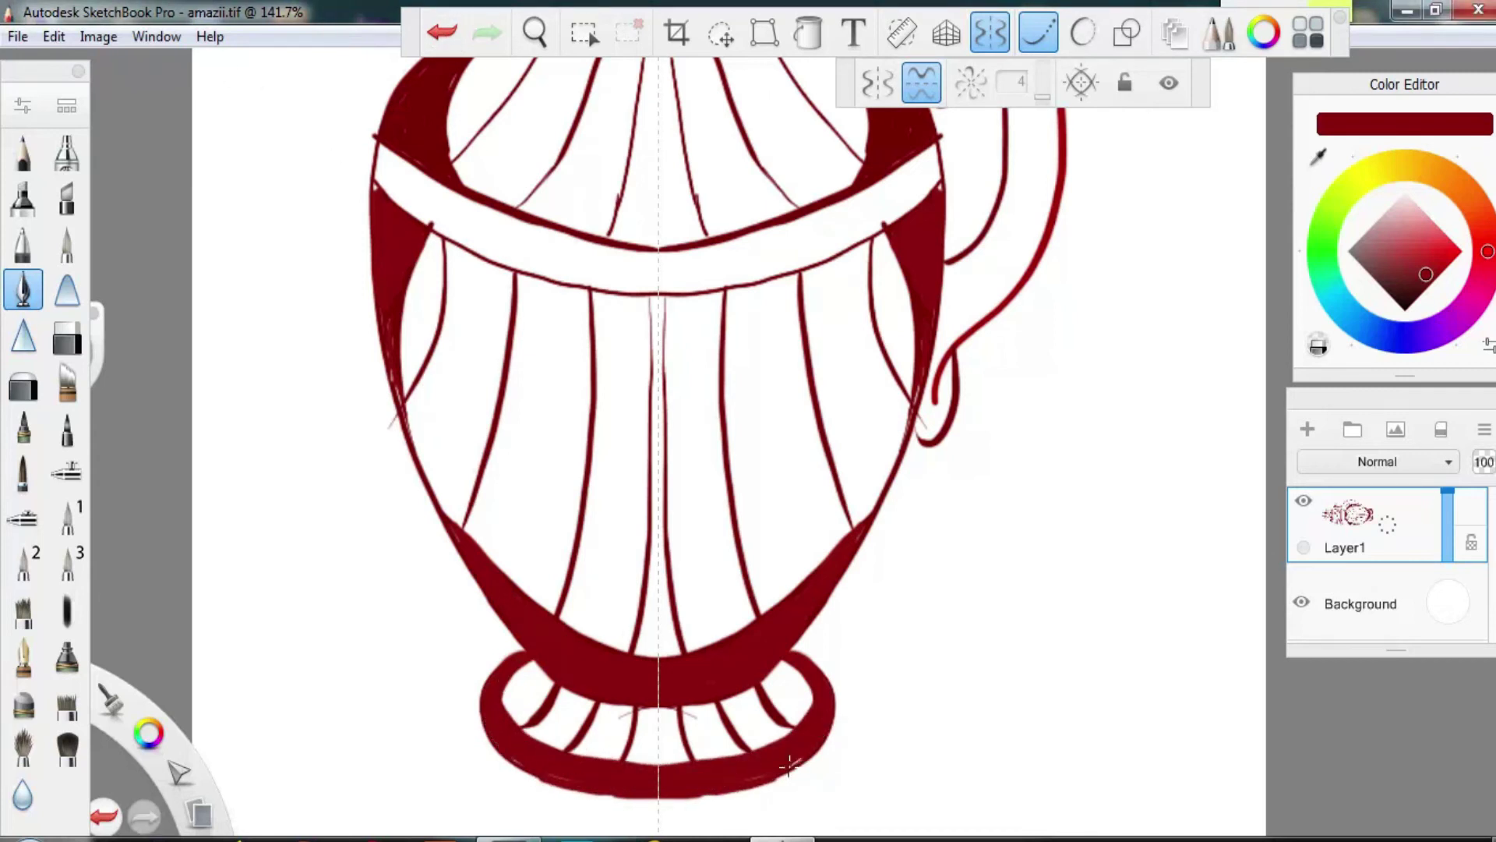
key("x")
mouse_move(947, 360)
left_mouse_down()
mouse_move(929, 436)
mouse_move(919, 422)
left_mouse_up()
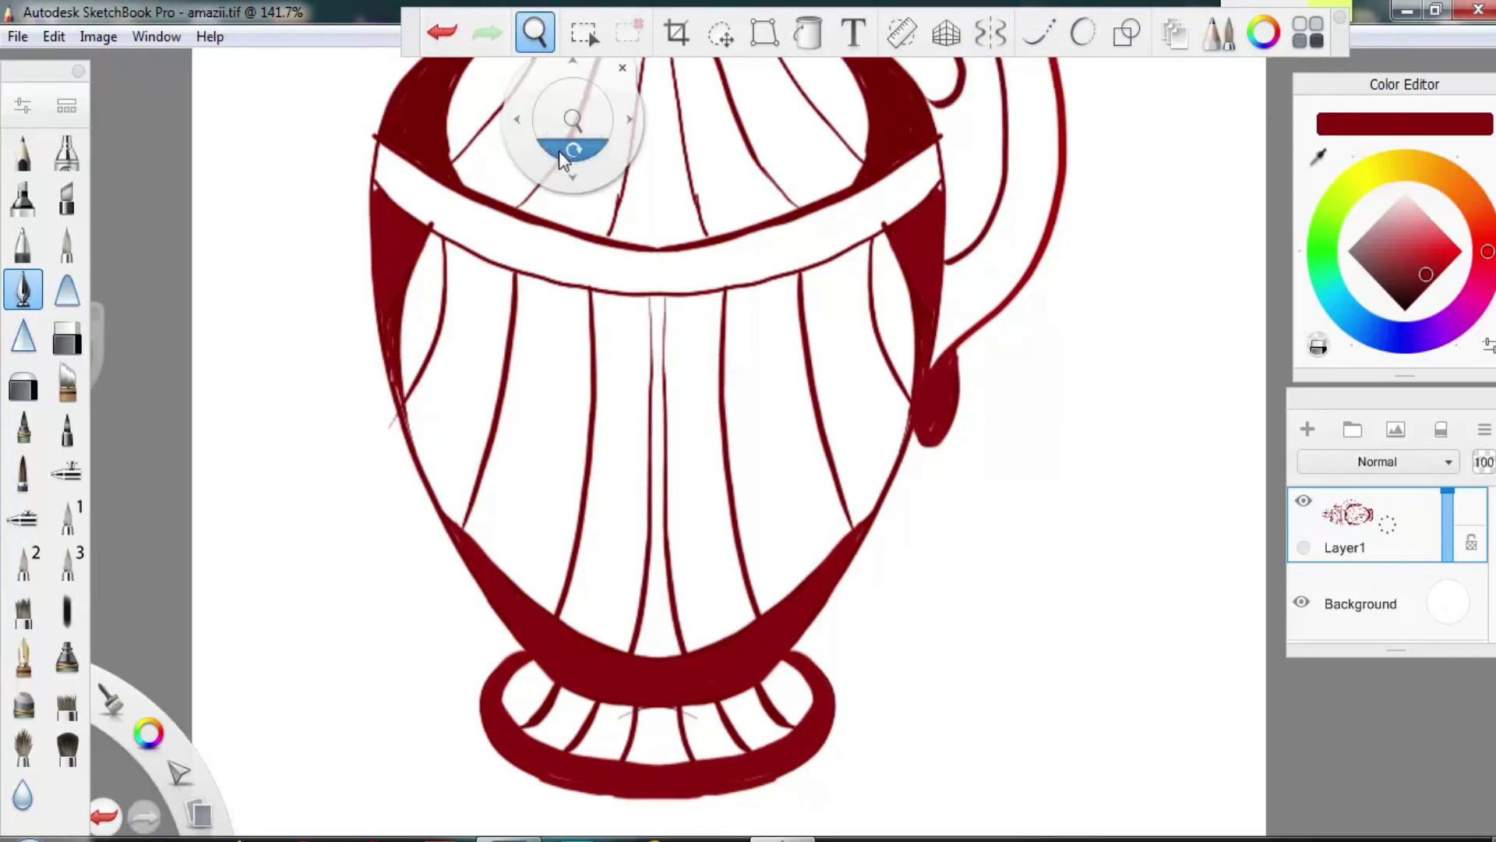
Draw a swirl ornament across the white waist band, extending it to the right end.
left_click_drag(563, 124, 547, 289)
mouse_move(360, 349)
left_mouse_down()
mouse_move(396, 346)
mouse_move(458, 399)
mouse_move(530, 421)
mouse_move(569, 409)
mouse_move(624, 443)
mouse_move(672, 446)
mouse_move(863, 383)
mouse_move(904, 343)
left_mouse_up()
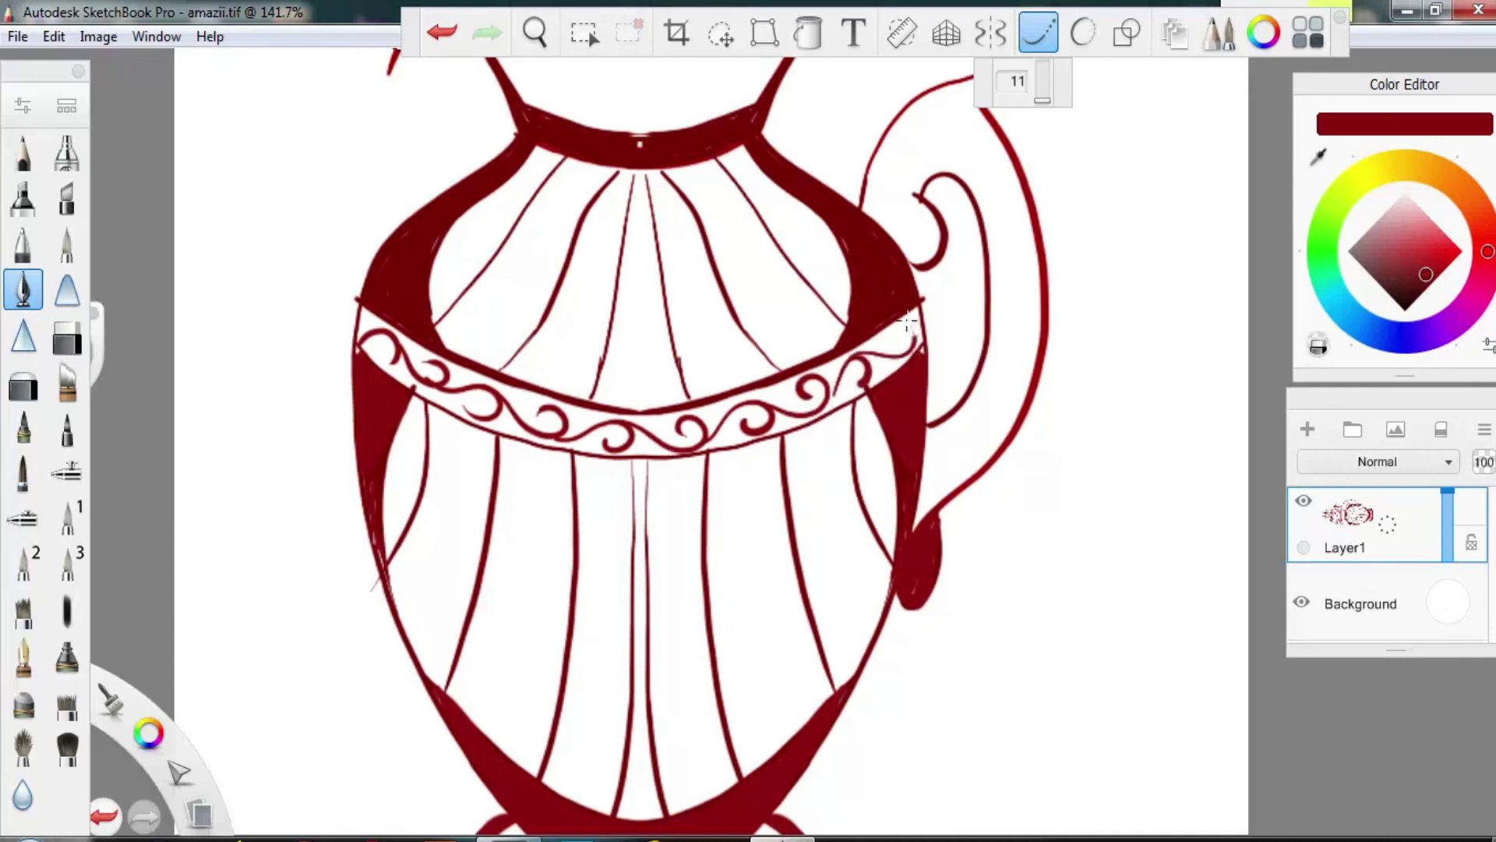
left_click(1038, 33)
left_click_drag(796, 382, 744, 409)
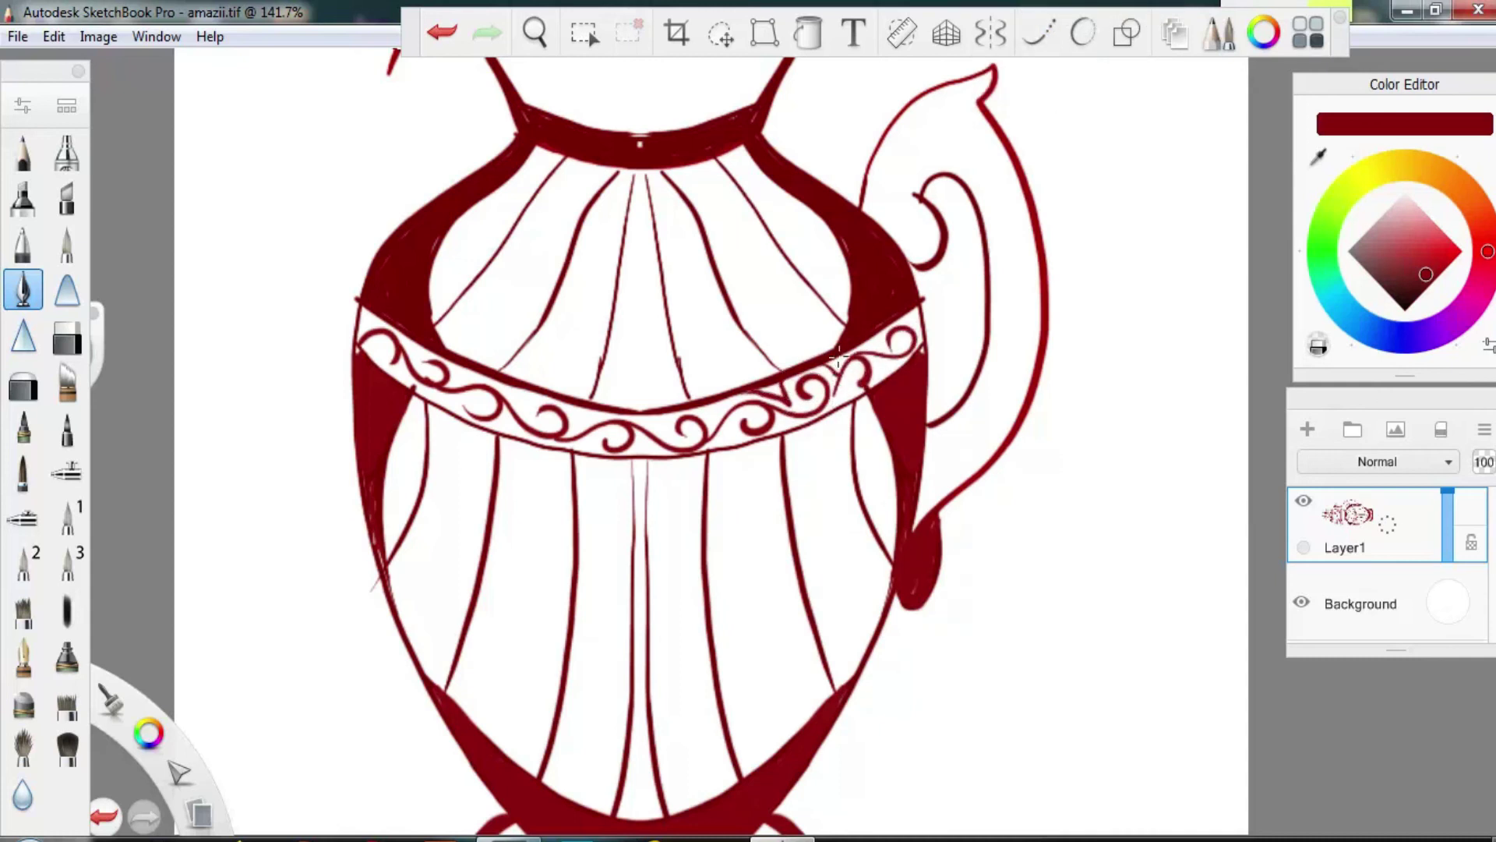
Fill dark red along the swirl band's top and lower edges, then zoom out to the whole vase.
mouse_move(838, 357)
left_mouse_down()
mouse_move(663, 413)
mouse_move(582, 416)
mouse_move(430, 362)
mouse_move(418, 337)
left_mouse_up()
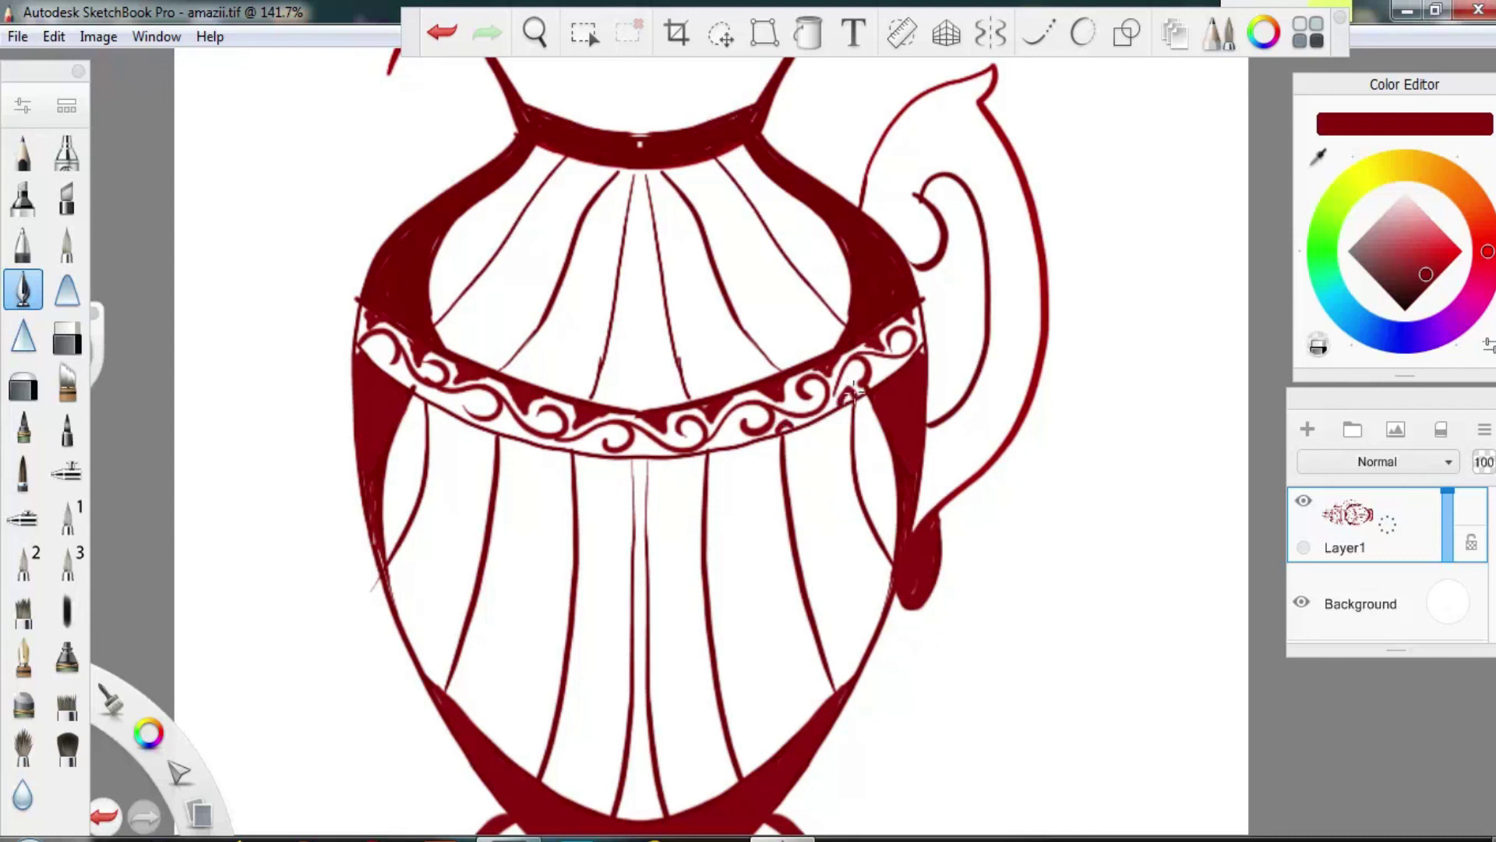
mouse_move(854, 401)
left_mouse_down()
mouse_move(896, 358)
mouse_move(893, 381)
left_mouse_up()
key("ctrl+z")
left_click_drag(721, 446, 745, 425)
mouse_move(600, 458)
left_mouse_down()
mouse_move(407, 390)
mouse_move(475, 417)
left_mouse_up()
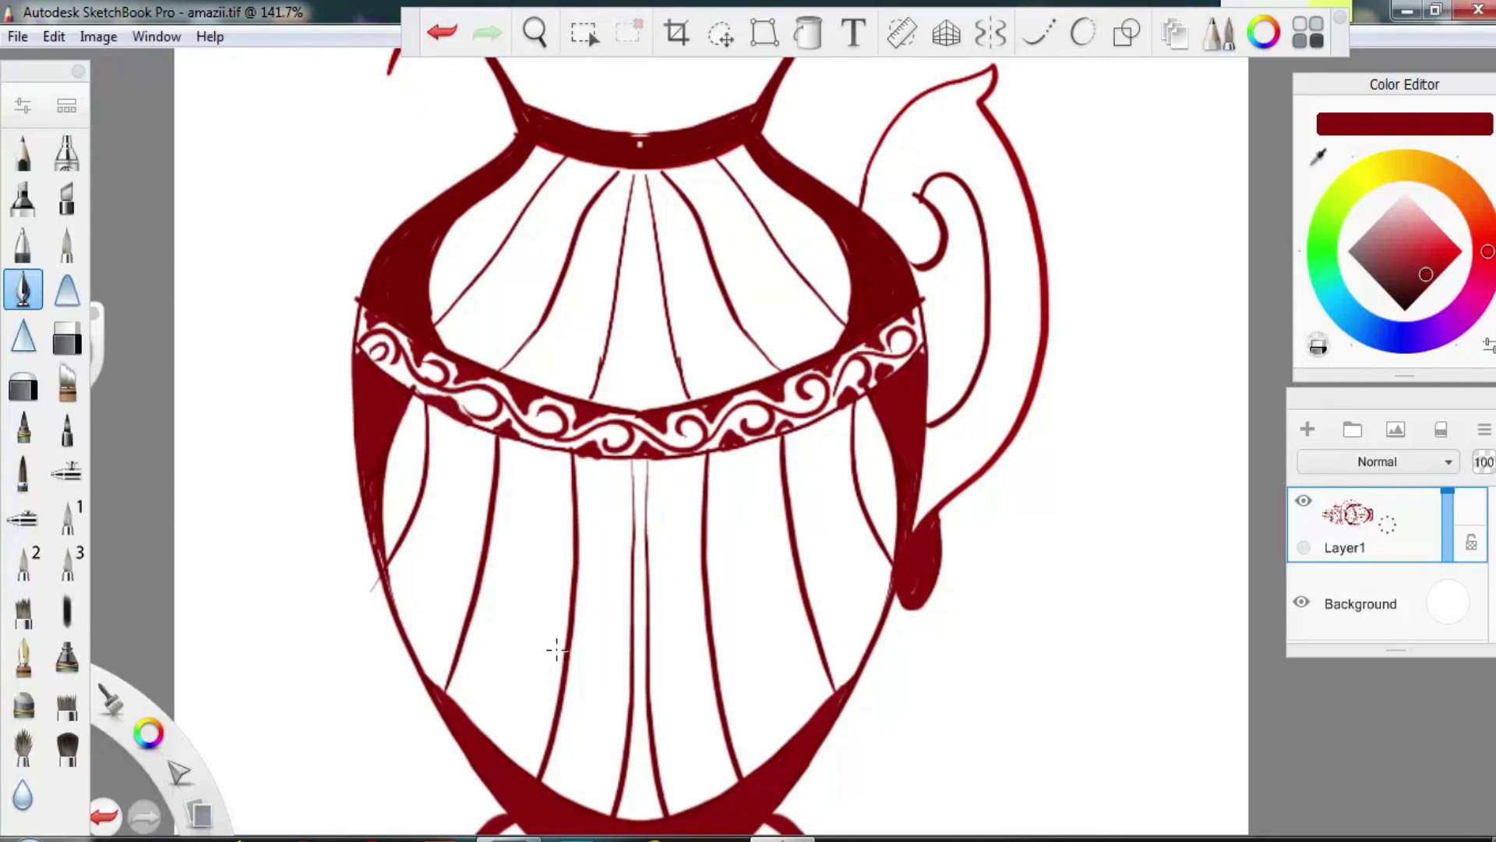
left_click(535, 32)
mouse_move(572, 139)
left_mouse_down()
mouse_move(572, 195)
mouse_move(309, 414)
mouse_move(386, 382)
left_mouse_up()
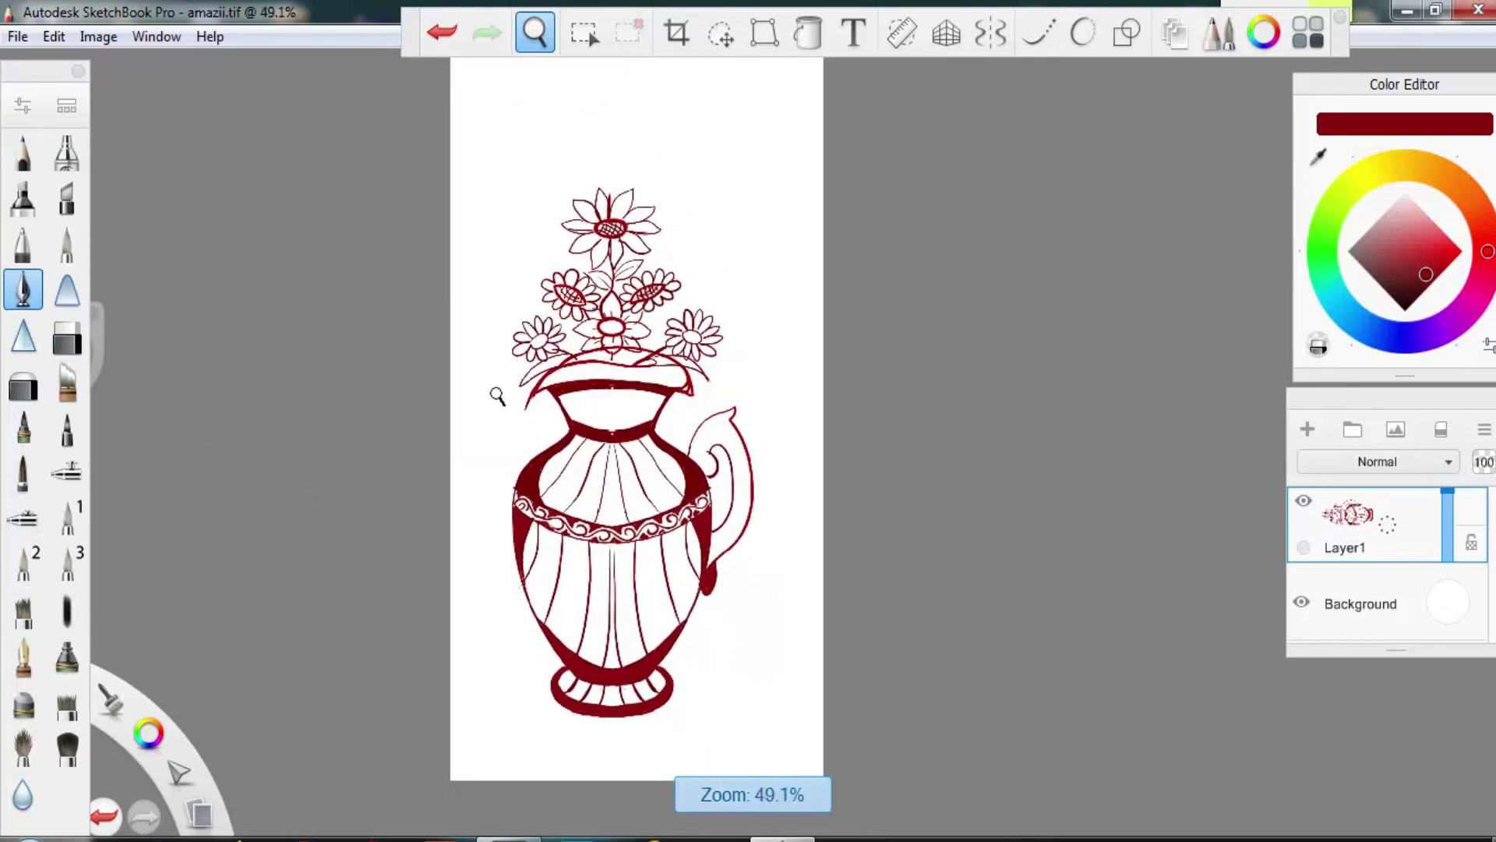